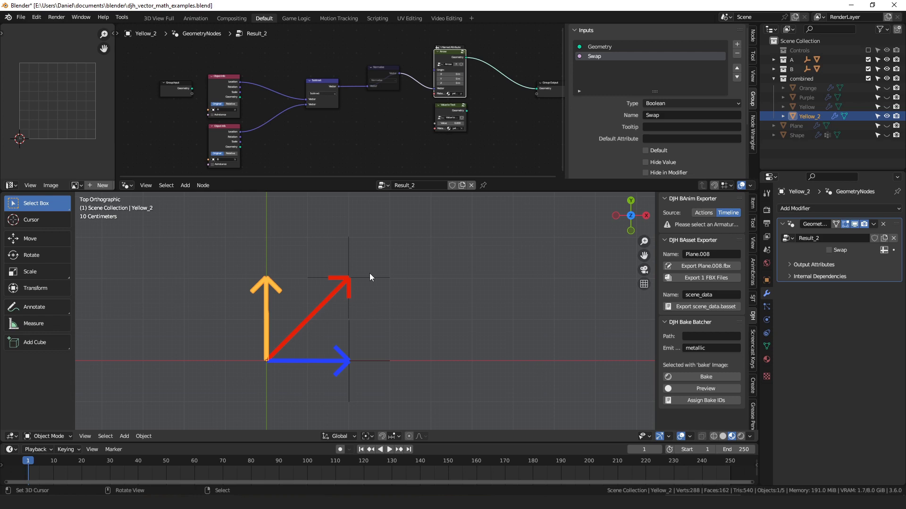
Step: Change the Subtract node's vector operation to Project in the Result_2 node tree
mouse_move(382, 276)
shift+middle_down()
mouse_move(389, 249)
mouse_move(384, 261)
shift+middle_up()
scroll(304, 125, up, 5)
click(346, 79)
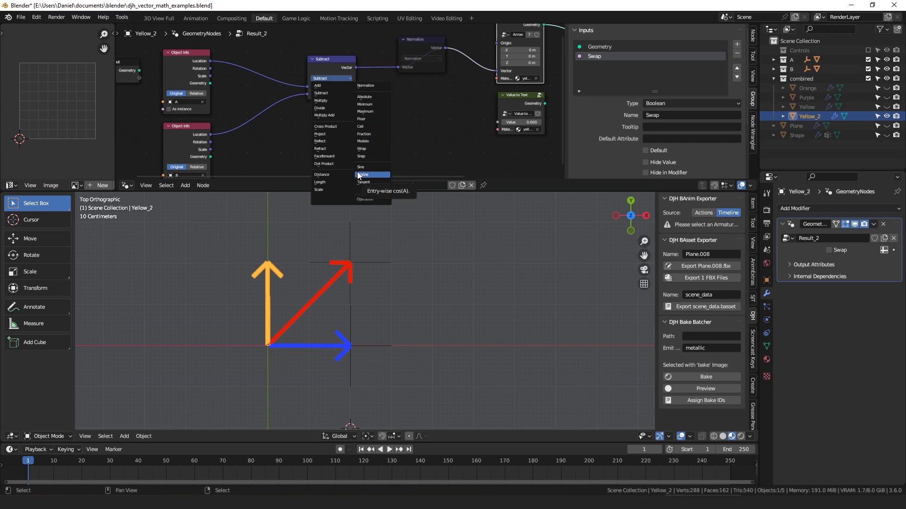
click(319, 134)
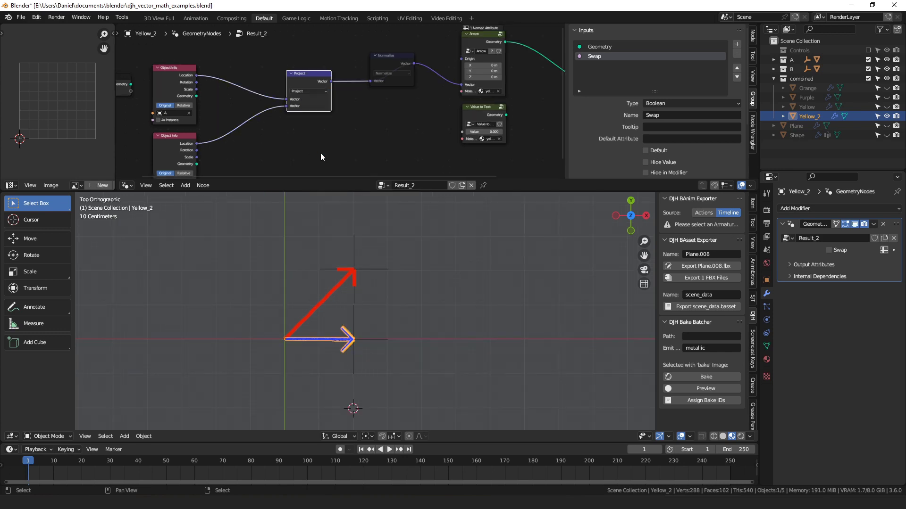
Step: Move empty A, which drives the red arrow, to about X 3.98 m, Y 2.78 m
click(373, 273)
key(g)
click(440, 251)
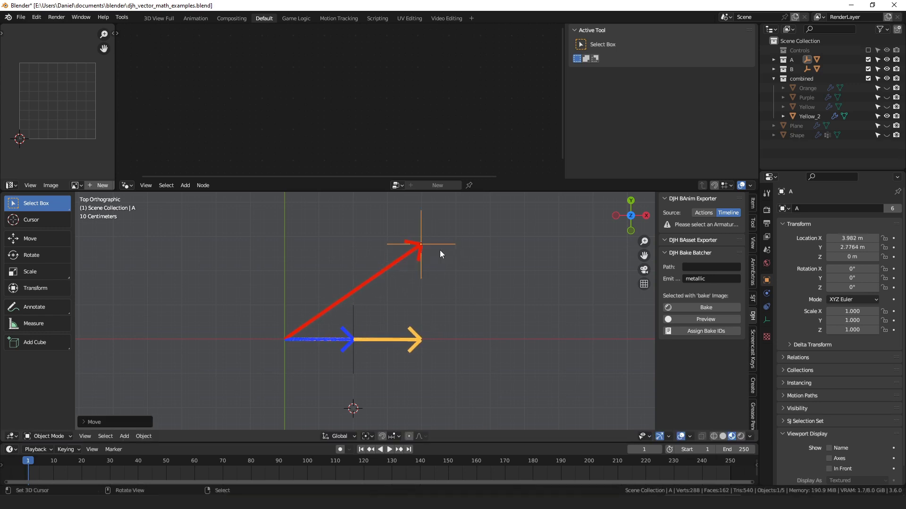
Step: Inspect the blue, red and yellow arrows in turn to compare the projected vector with its two source vectors
click(344, 349)
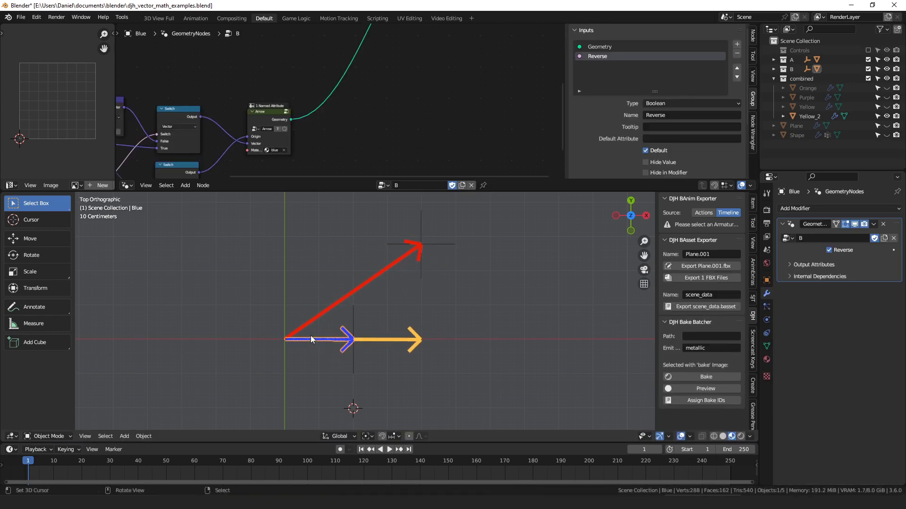
click(395, 337)
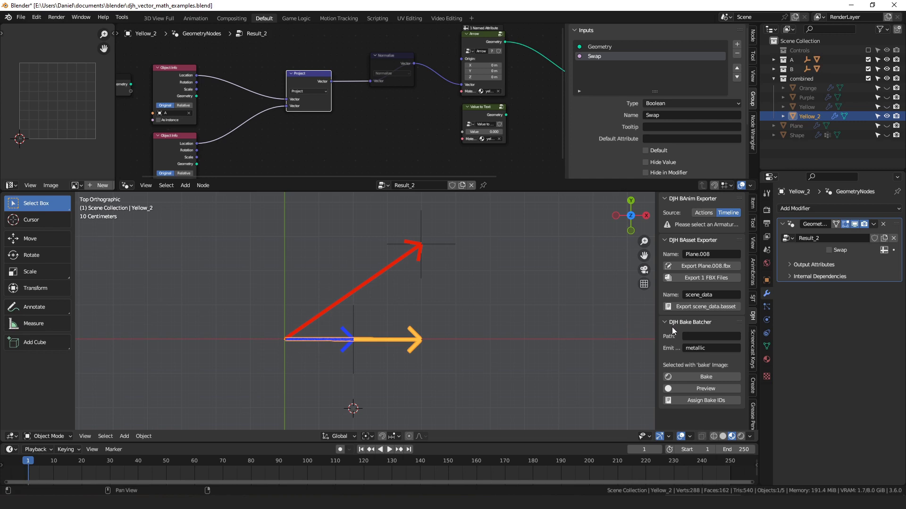
click(391, 270)
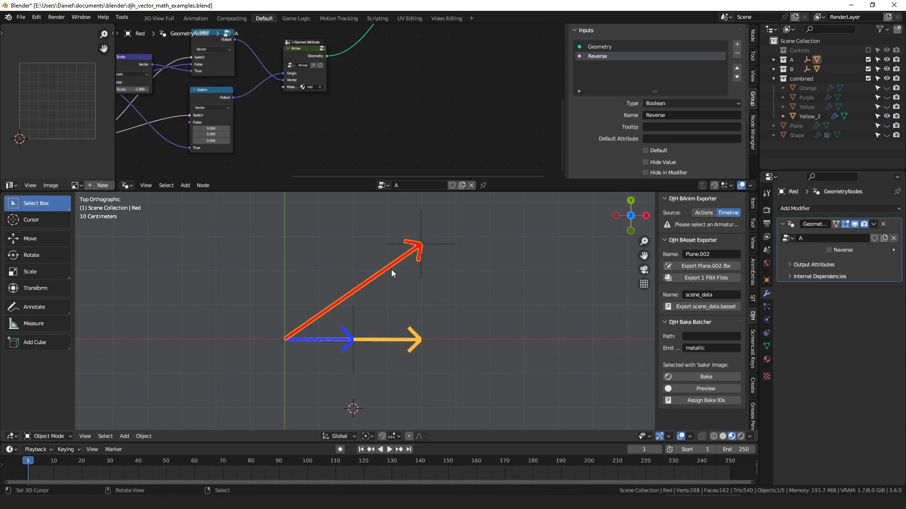
click(420, 343)
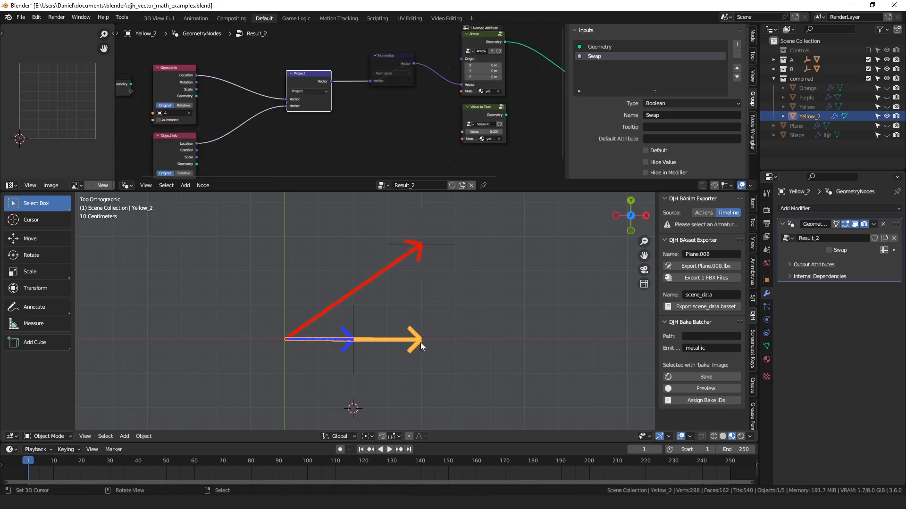
mouse_move(420, 342)
mouse_down()
mouse_move(420, 301)
mouse_move(422, 309)
mouse_up()
key(ctrl+z)
Step: Show the Orange arrow of the combined collection and move empty B to about X 1.44 m, Y -0.68 m
click(432, 244)
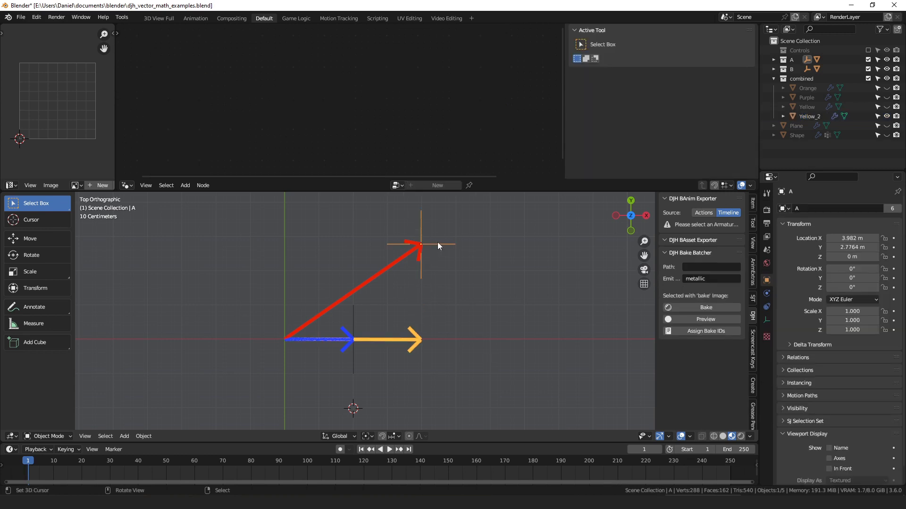
click(887, 88)
click(353, 364)
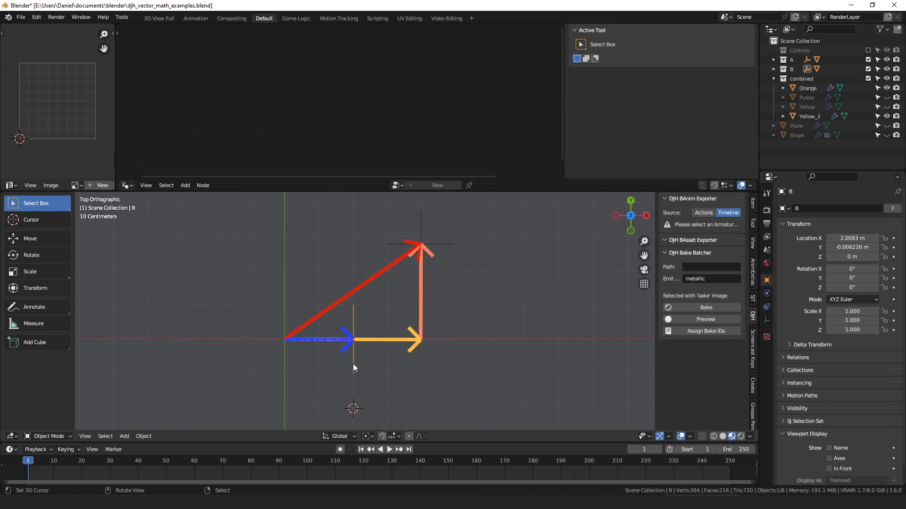
key(g)
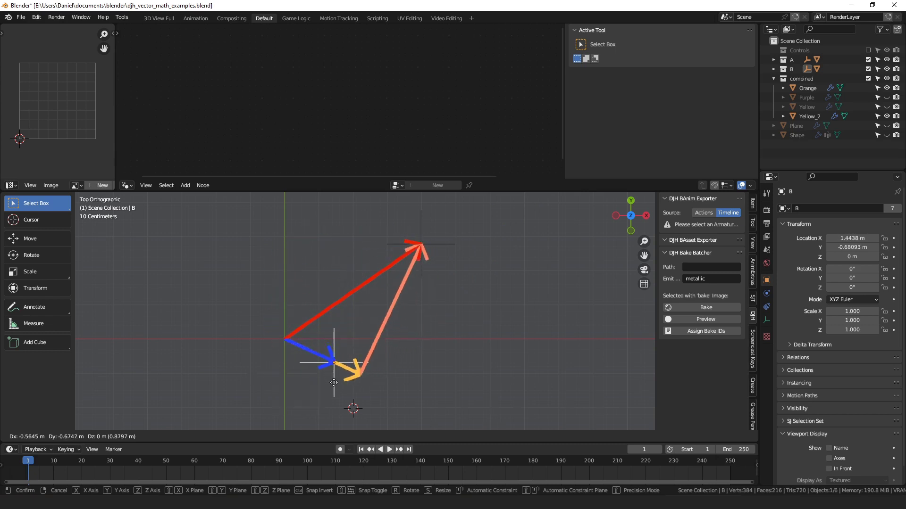
click(334, 368)
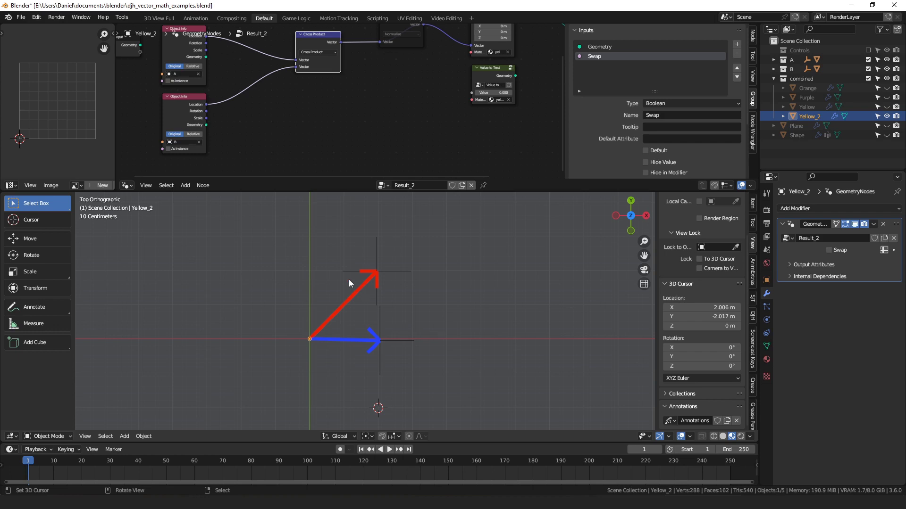
Step: Try rotating the yellow cross product arrow about the global X axis, around the blue arrow
middle_drag(349, 279, 333, 302)
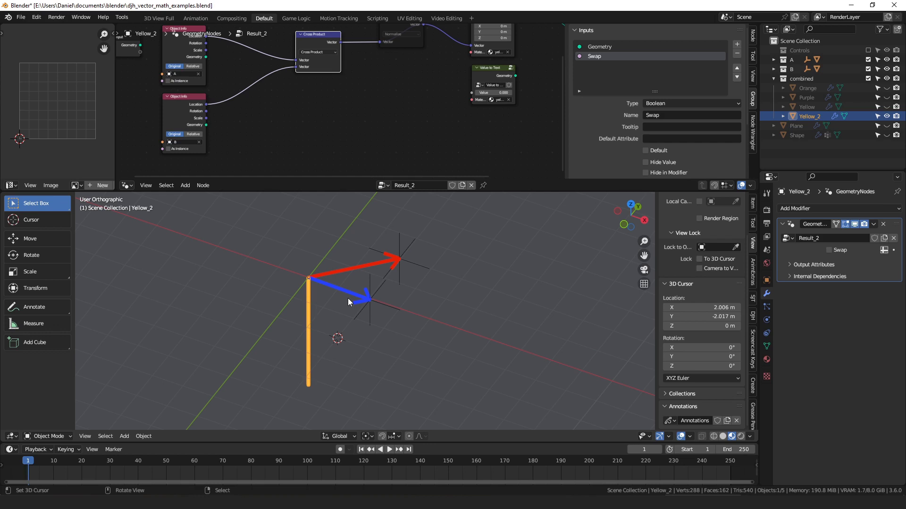
middle_drag(347, 298, 348, 296)
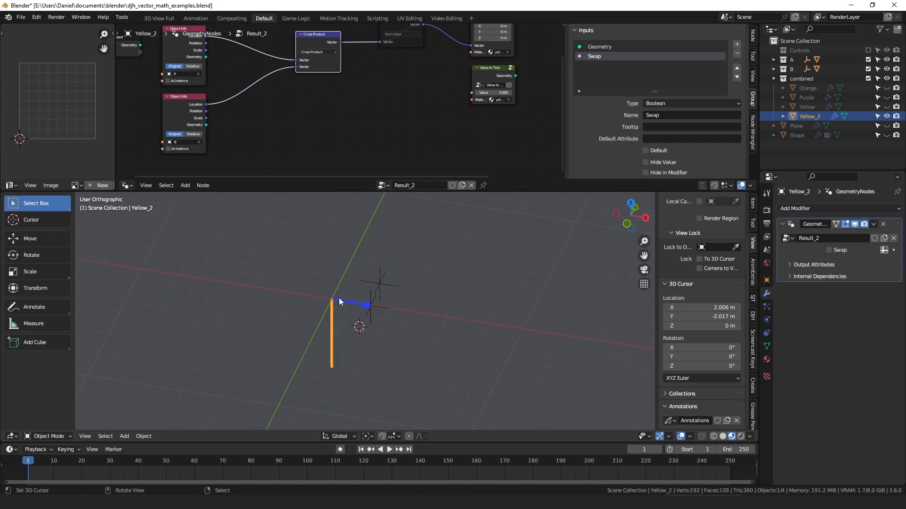
scroll(368, 306, up, 4)
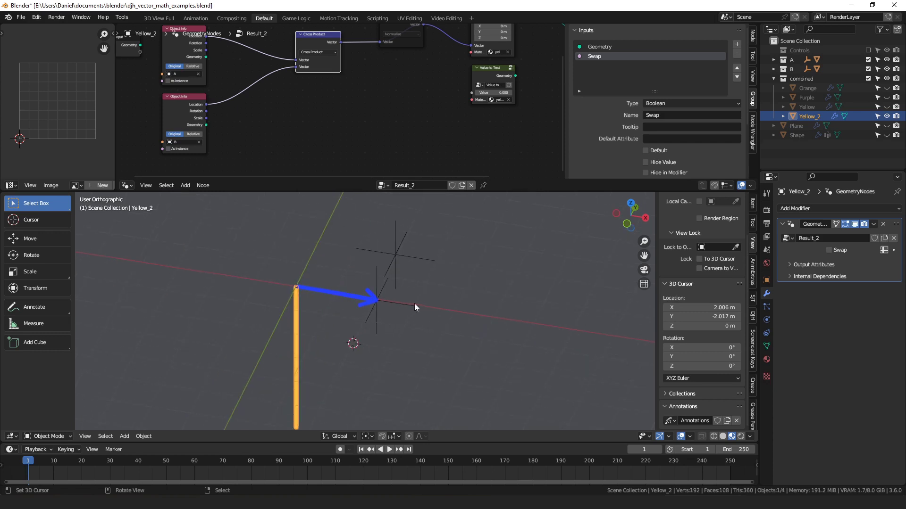
middle_drag(343, 307, 386, 295)
key(r)
key(x)
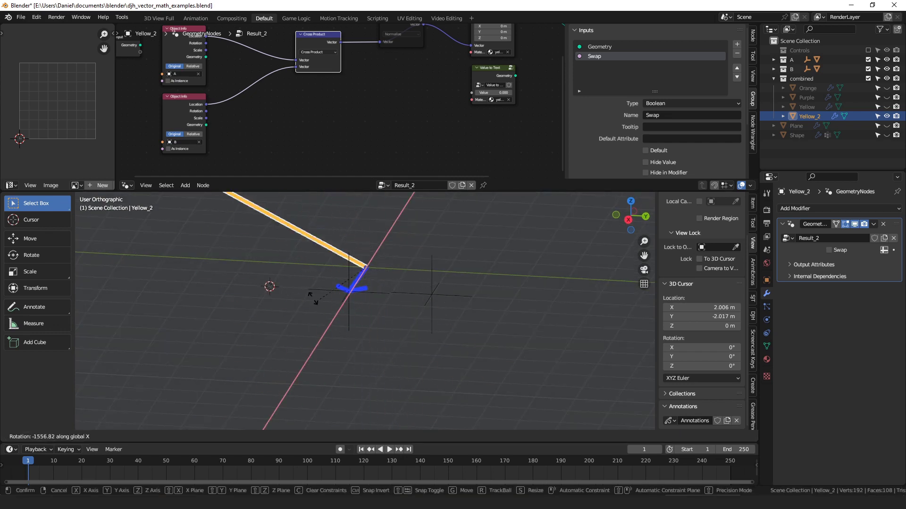
right_click(337, 273)
Step: Try rotating the yellow arrow about the global X axis again, with the red arrow shown for comparison
middle_drag(336, 272, 338, 272)
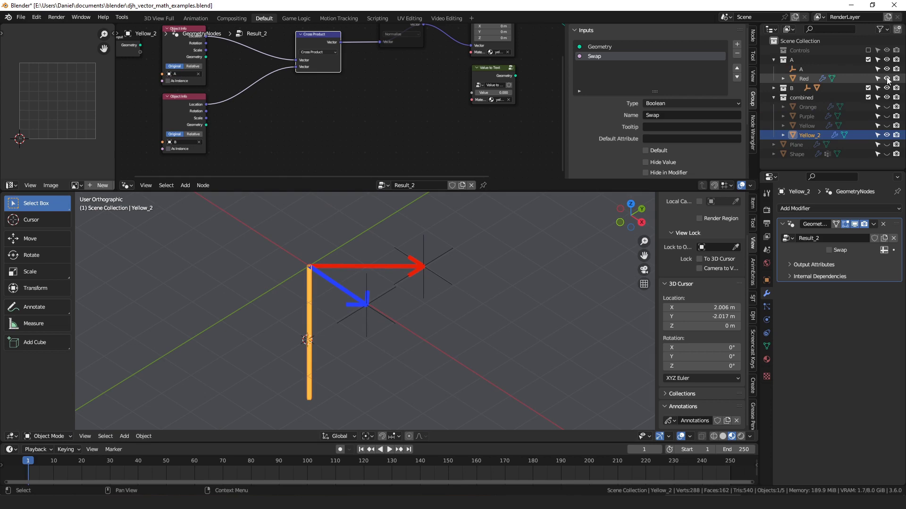
click(383, 267)
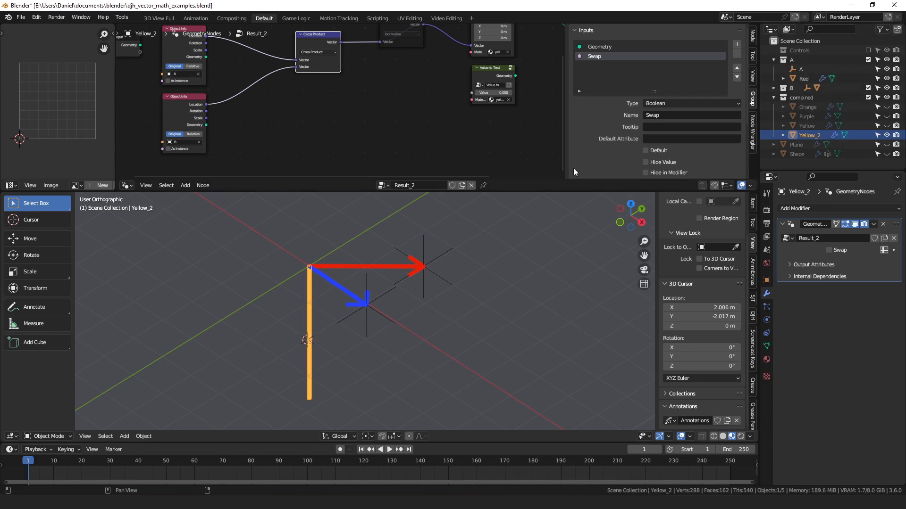
middle_drag(388, 275, 410, 262)
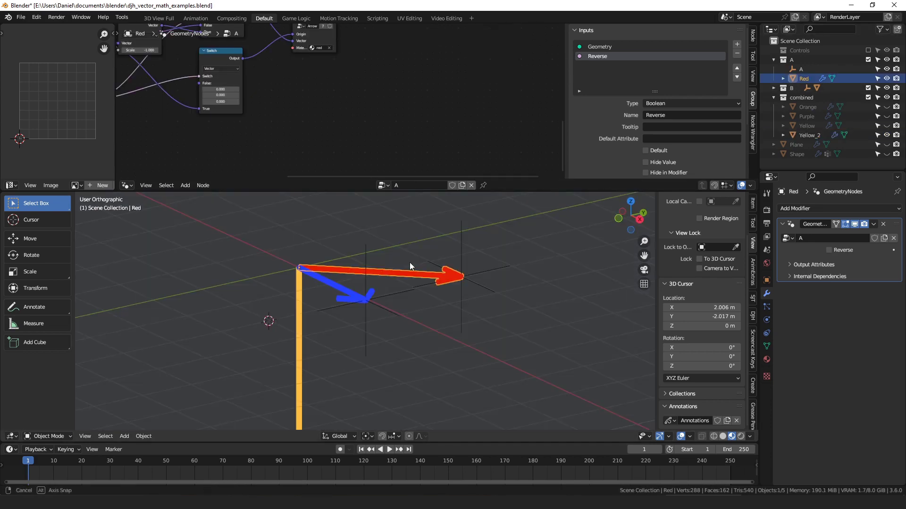
right_click(298, 300)
middle_drag(341, 300, 303, 301)
key(r)
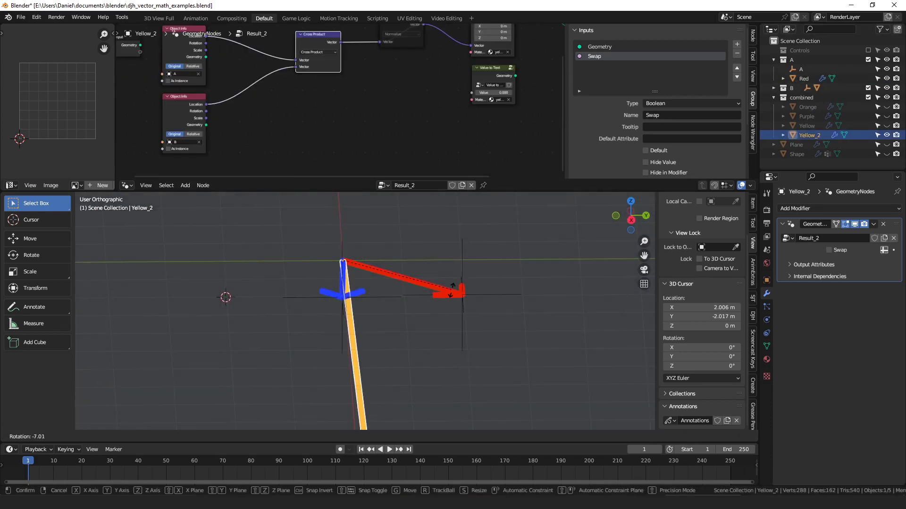
key(x)
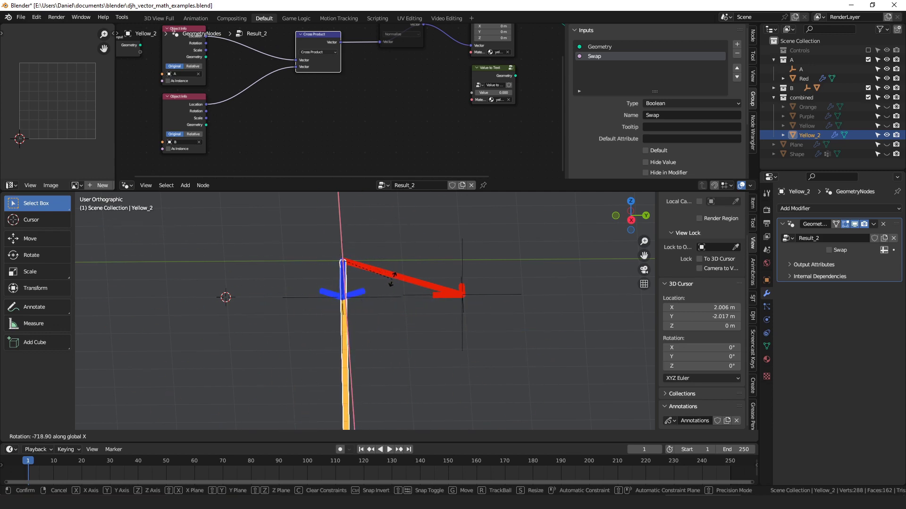
right_click(317, 250)
middle_drag(321, 257, 428, 311)
right_click(312, 283)
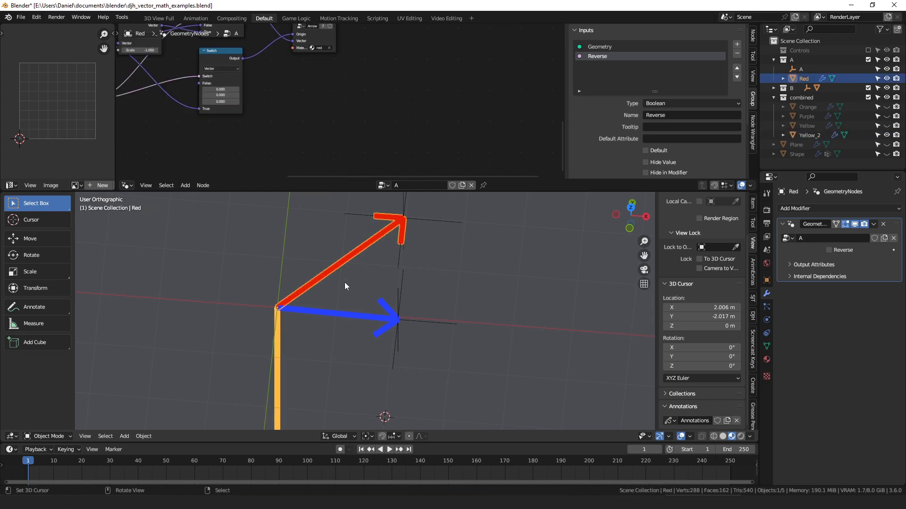
Step: Move empty B to the other side of the red arrow, at about X 0.09 m, Y 2.27 m
scroll(345, 282, down, 4)
key(KP_7)
drag(398, 321, 347, 272)
mouse_move(347, 273)
middle_down()
mouse_move(373, 259)
mouse_move(340, 272)
middle_up()
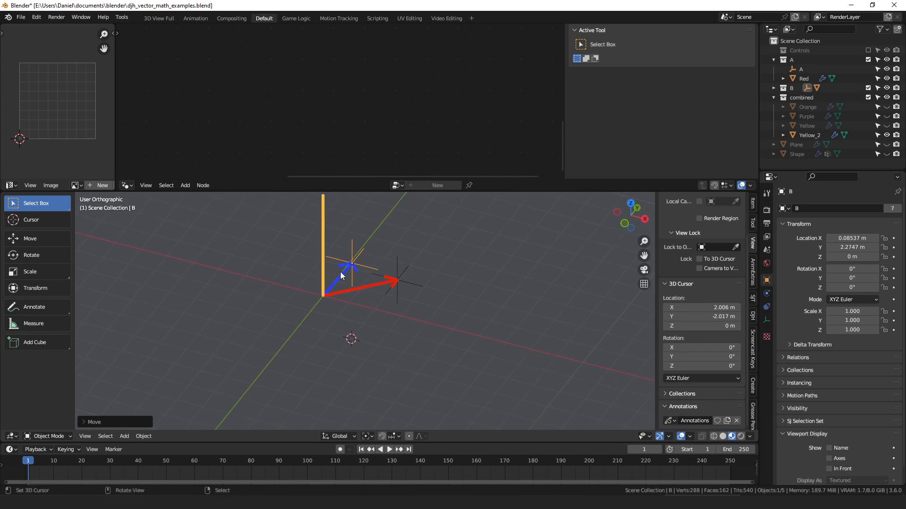
Step: Move empty B back across the red arrow to about X 2.58 m, Y 1.09 m
key(KP_7)
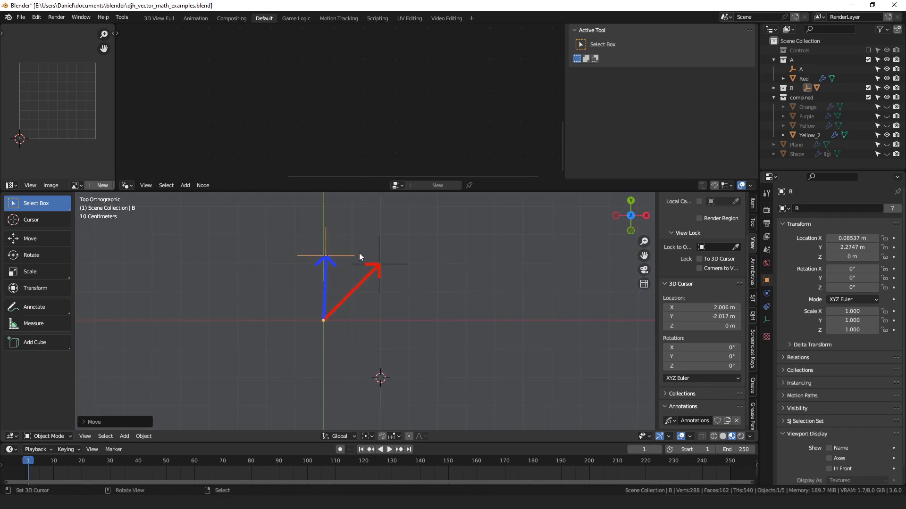
right_drag(358, 253, 434, 291)
middle_drag(439, 294, 404, 252)
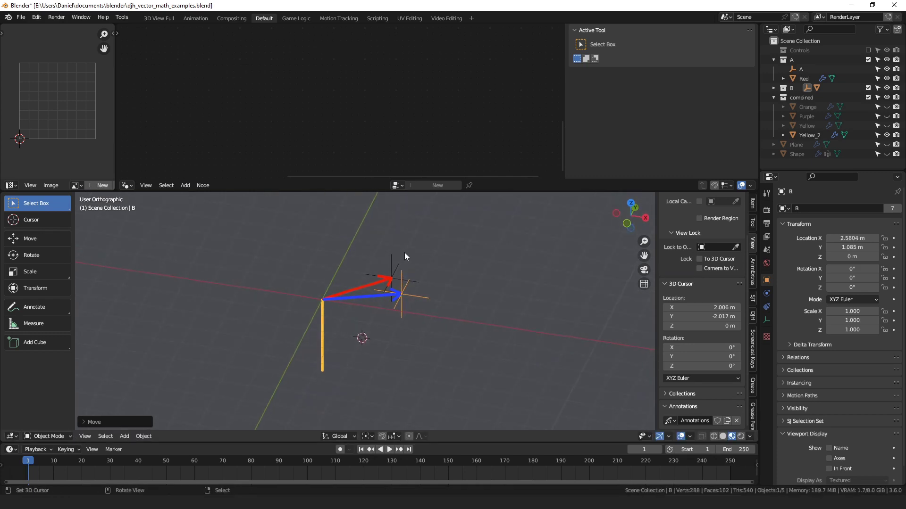
Step: Shift the Cross Product and Normalize nodes in the yellow arrow's node tree and unmute the Normalize node
click(369, 283)
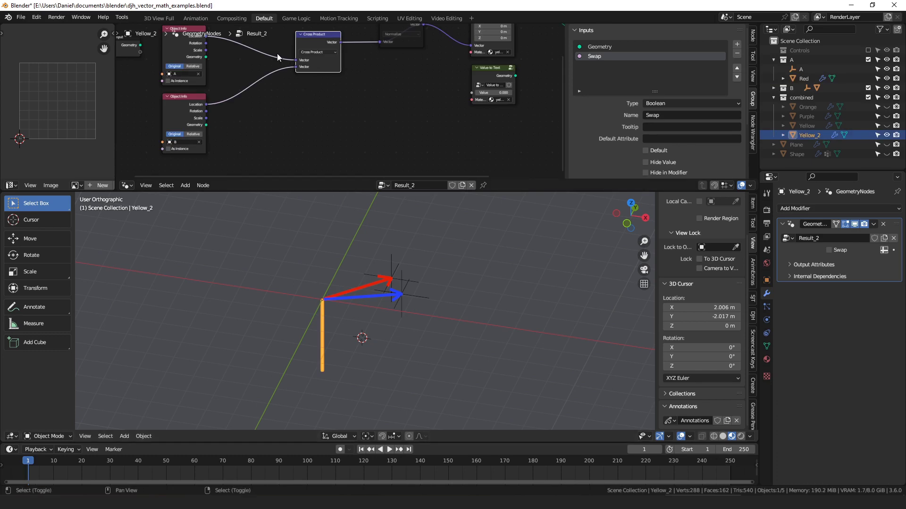
shift+right_drag(277, 54, 279, 73)
mouse_move(295, 67)
mouse_down()
mouse_move(285, 70)
mouse_move(296, 67)
mouse_up()
middle_drag(295, 67, 355, 103)
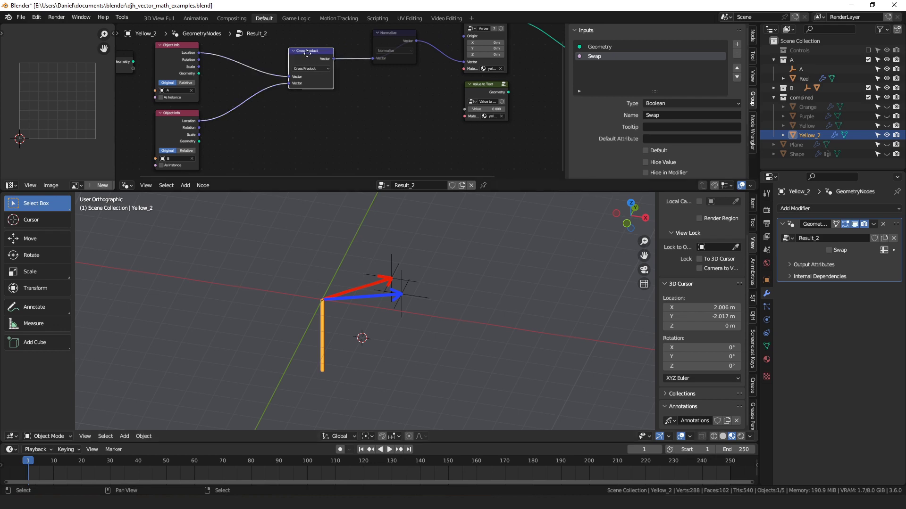
drag(309, 51, 252, 50)
drag(397, 39, 377, 41)
key(m)
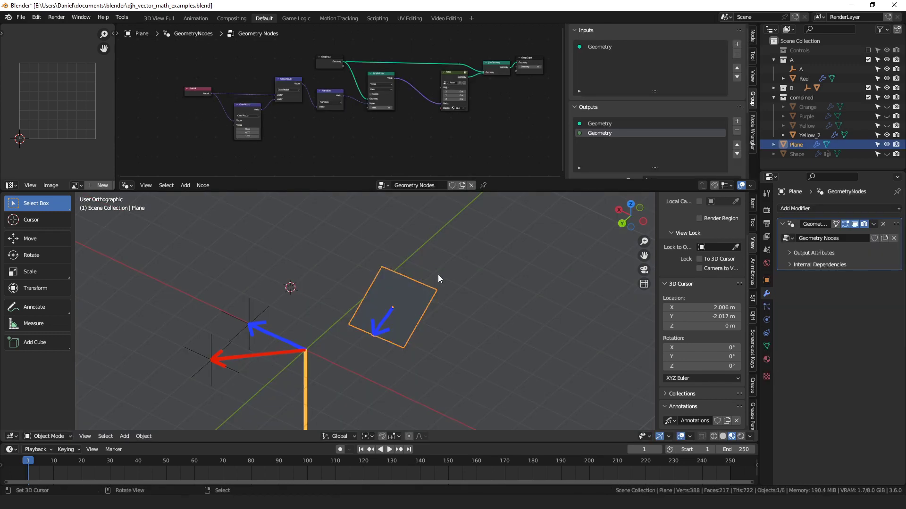
Step: Examine the tilted plane's slope direction arrow and the node tree with two Cross Product nodes behind it
middle_drag(437, 274, 456, 245)
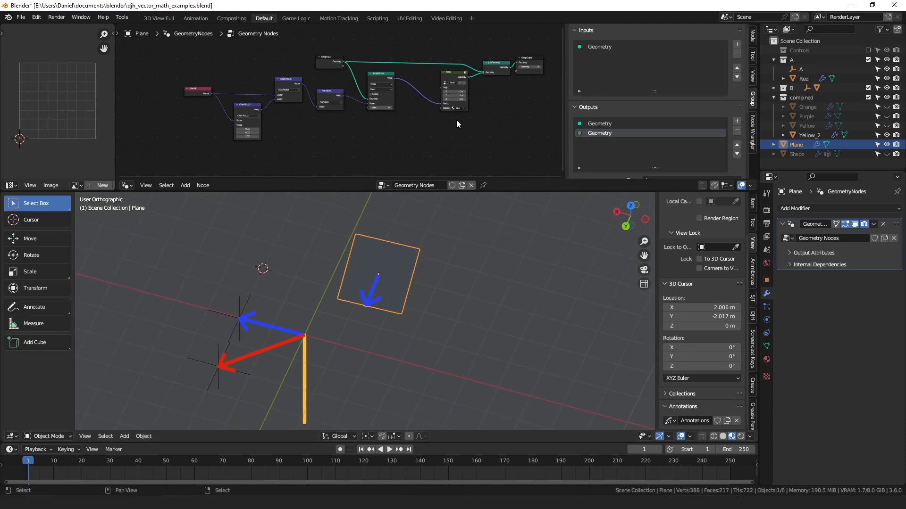
scroll(457, 120, up, 2)
mouse_move(380, 280)
middle_down()
mouse_move(395, 241)
mouse_move(376, 274)
middle_up()
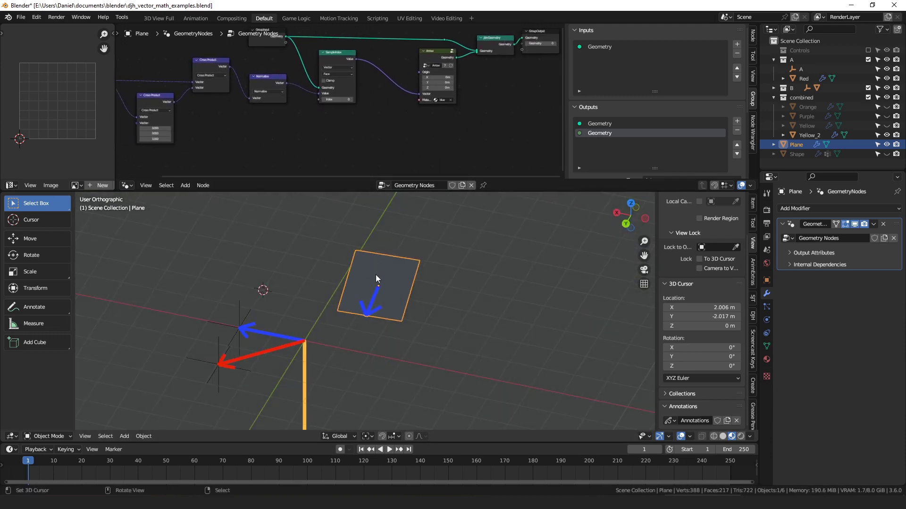
scroll(375, 275, up, 2)
middle_drag(346, 98, 393, 115)
middle_drag(453, 297, 398, 278)
middle_drag(439, 310, 421, 300)
mouse_move(446, 322)
mouse_down()
mouse_move(410, 274)
mouse_move(399, 300)
mouse_up()
middle_drag(400, 299, 439, 278)
middle_drag(370, 113, 473, 132)
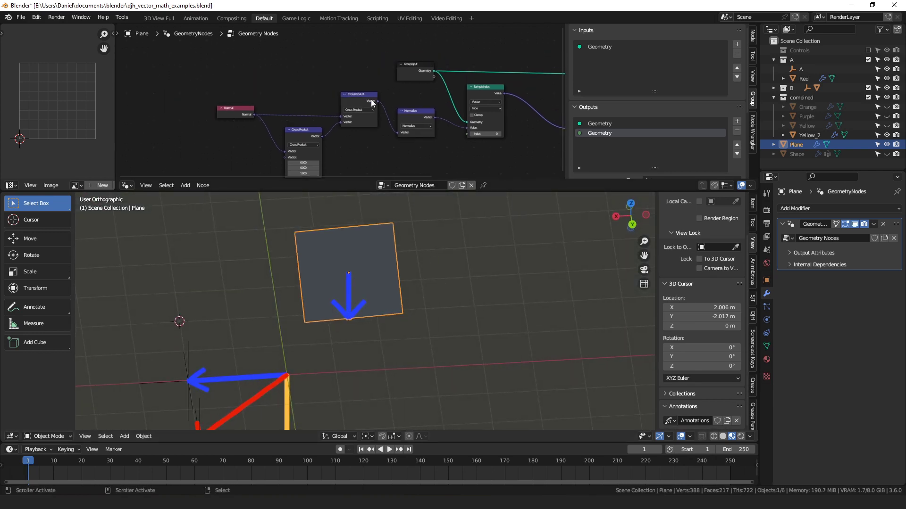
Step: Connect the first Cross Product node's output directly to the Sample Index node's Value in the plane's node tree
middle_drag(257, 114, 262, 93)
drag(240, 91, 229, 89)
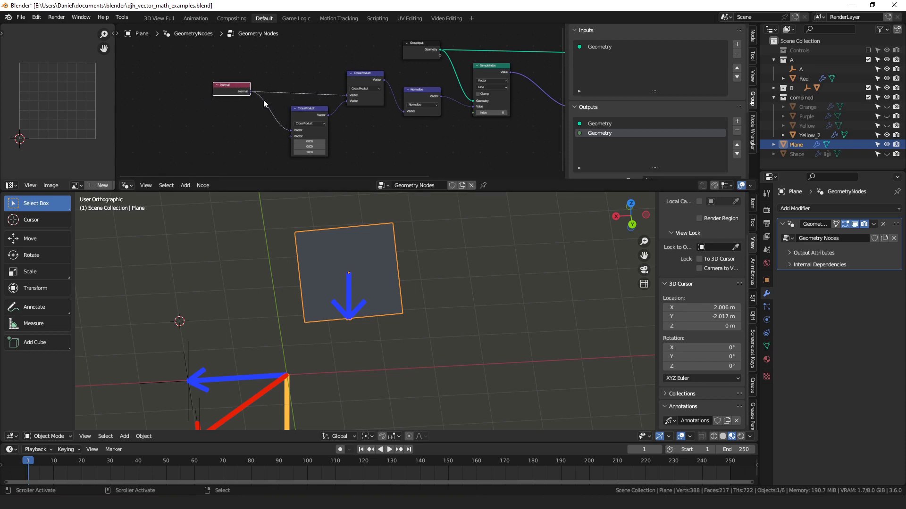
drag(312, 154, 304, 152)
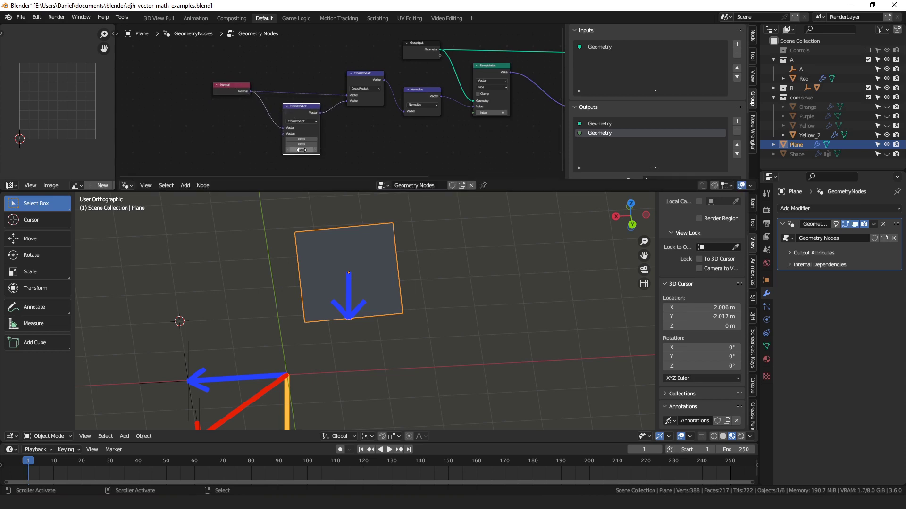
middle_drag(330, 258, 290, 349)
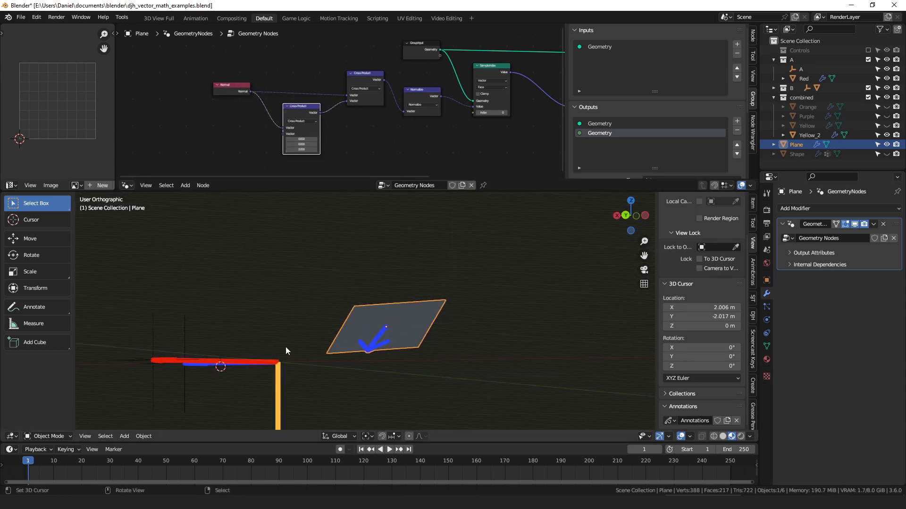
drag(279, 360, 283, 288)
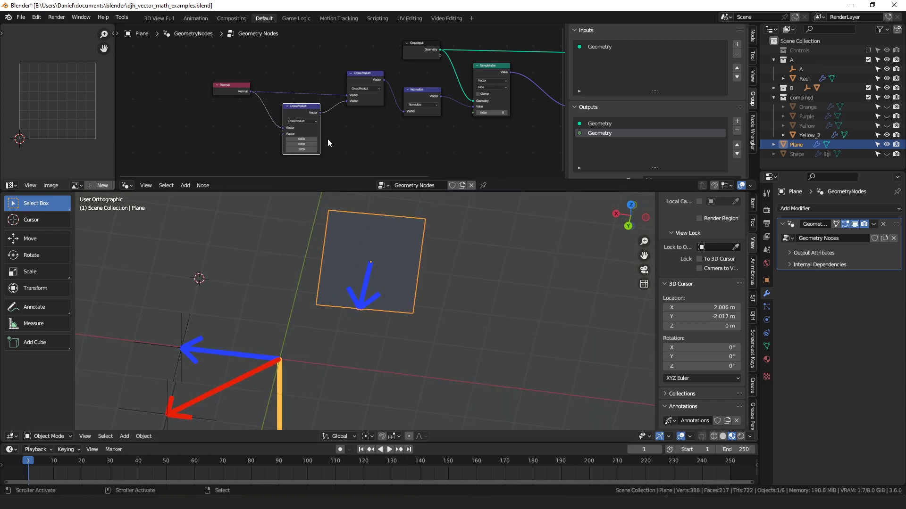
drag(320, 113, 404, 112)
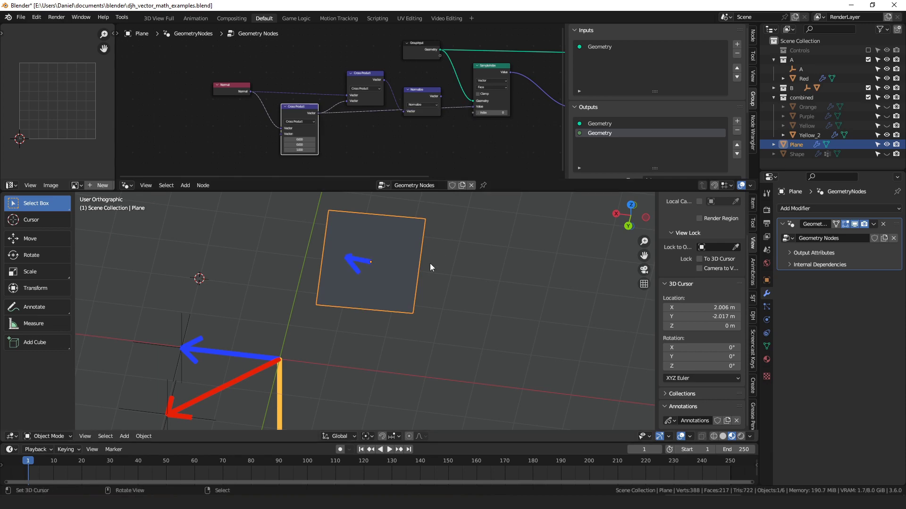
Step: Tilt the plane's face in Edit Mode with a free trackball rotation
middle_drag(373, 267, 403, 269)
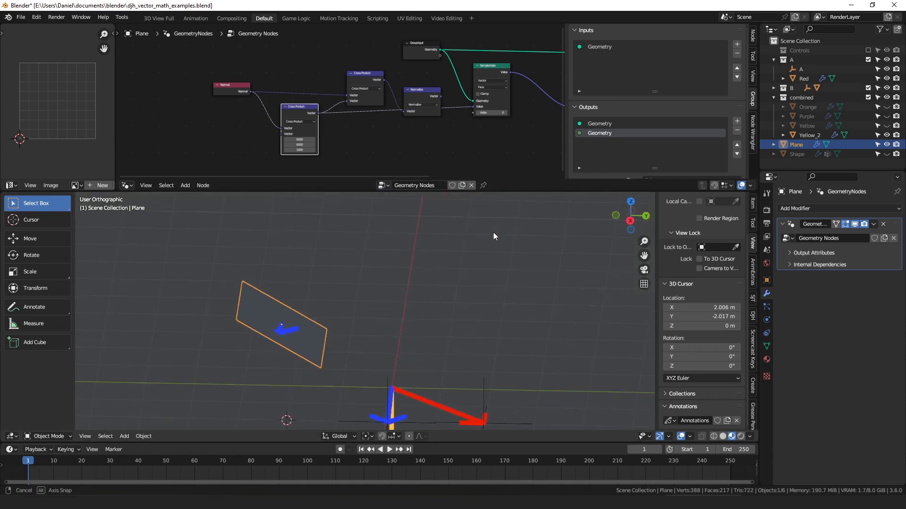
middle_drag(493, 232, 352, 262)
key(Tab)
key(r)
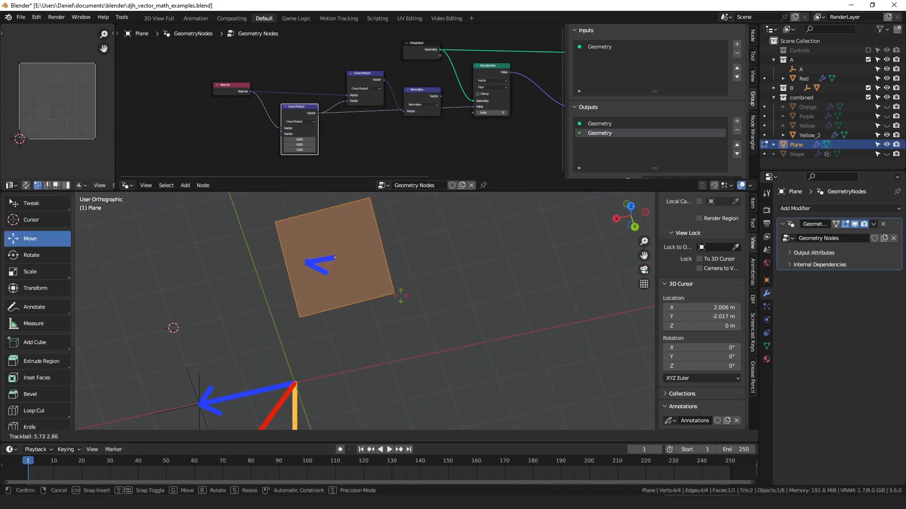
key(r)
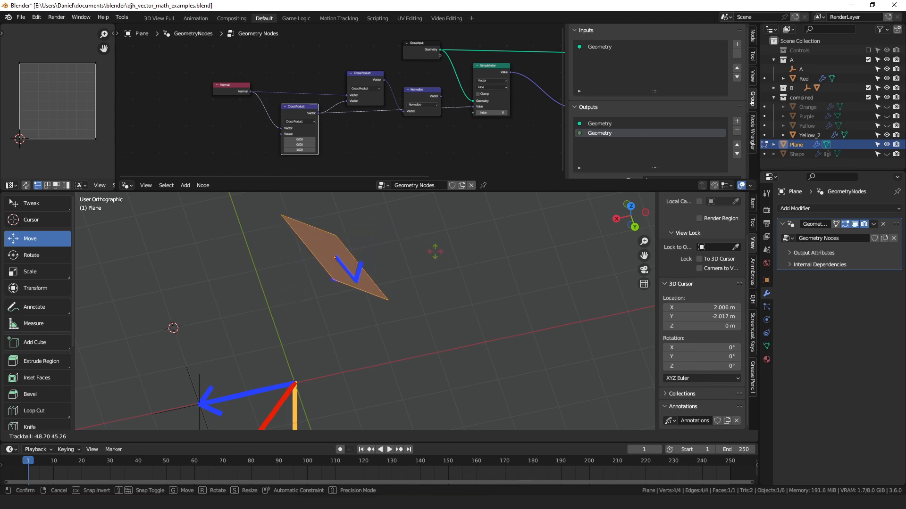
click(413, 256)
Step: Reposition the two Cross Product nodes and connect the Normalize node's output to the Sample Index node's Value
drag(300, 114, 299, 118)
drag(362, 73, 354, 75)
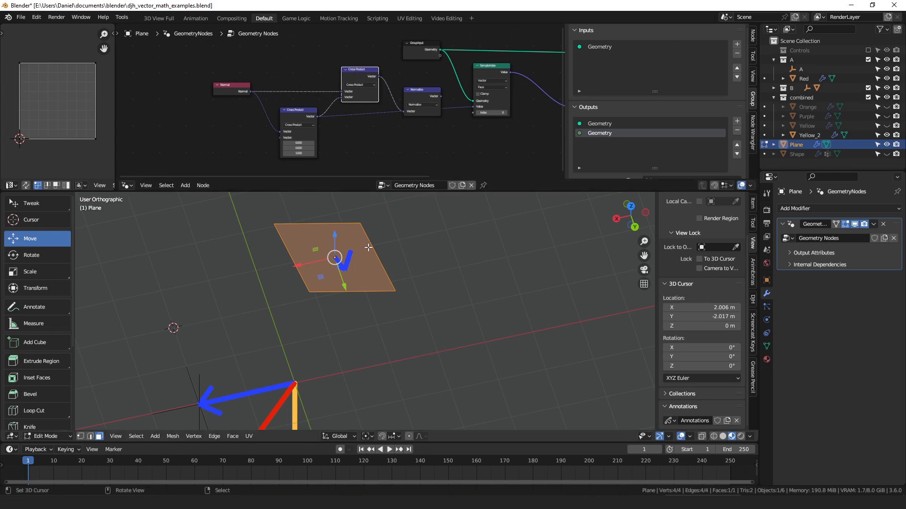
drag(418, 90, 472, 110)
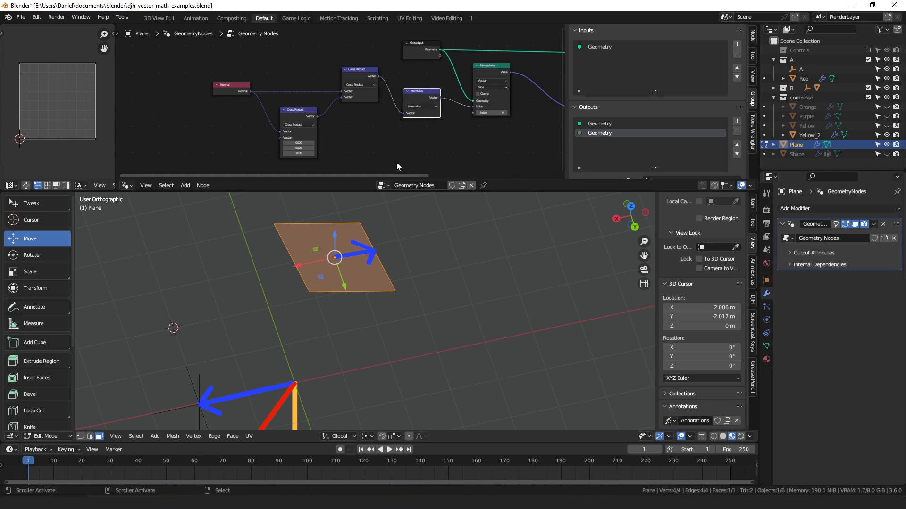
Step: Tilt the plane's face to a different slope with a trackball rotation and rotate it once more from another angle
middle_drag(404, 243, 373, 225)
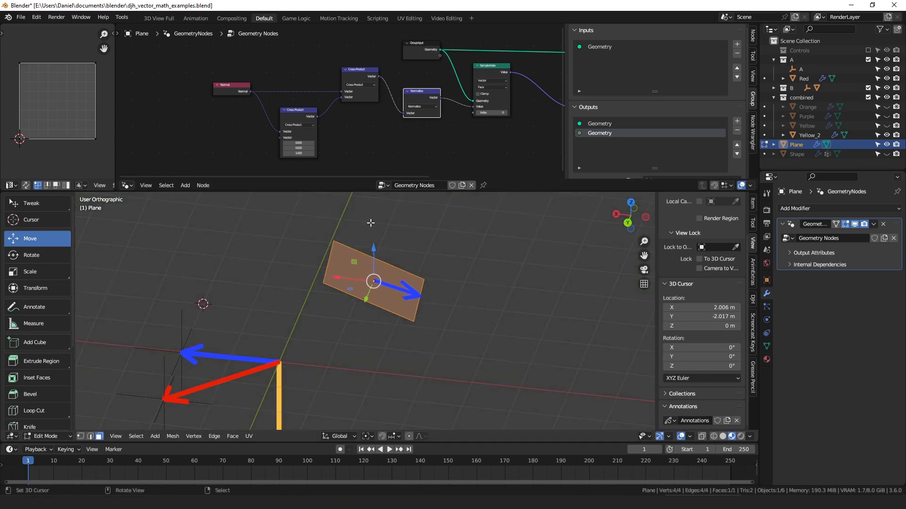
middle_drag(370, 222, 411, 285)
key(Tab)
key(Tab)
key(r)
key(r)
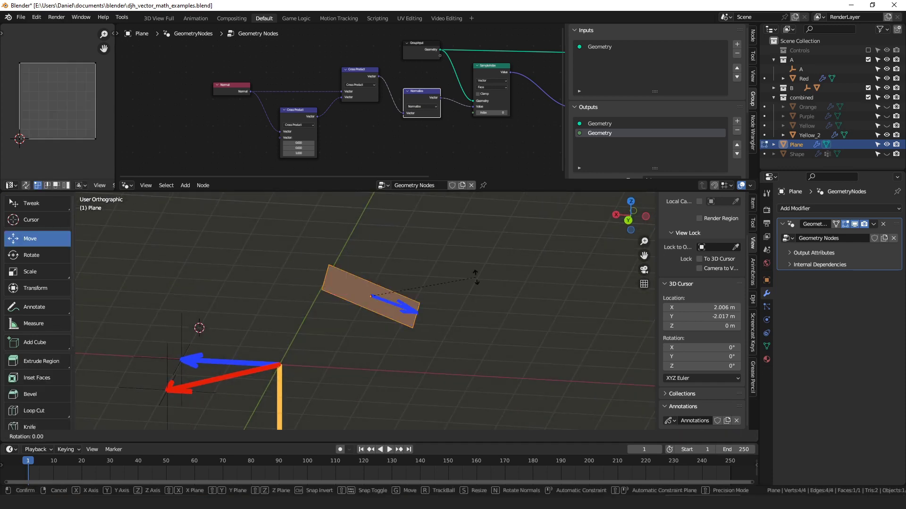
click(454, 309)
middle_drag(453, 309, 469, 297)
key(r)
click(415, 257)
Step: Give the plane's face another trackball tilt and one further rotation to test the slope arrow
middle_drag(415, 257, 429, 287)
key(r)
key(r)
click(423, 259)
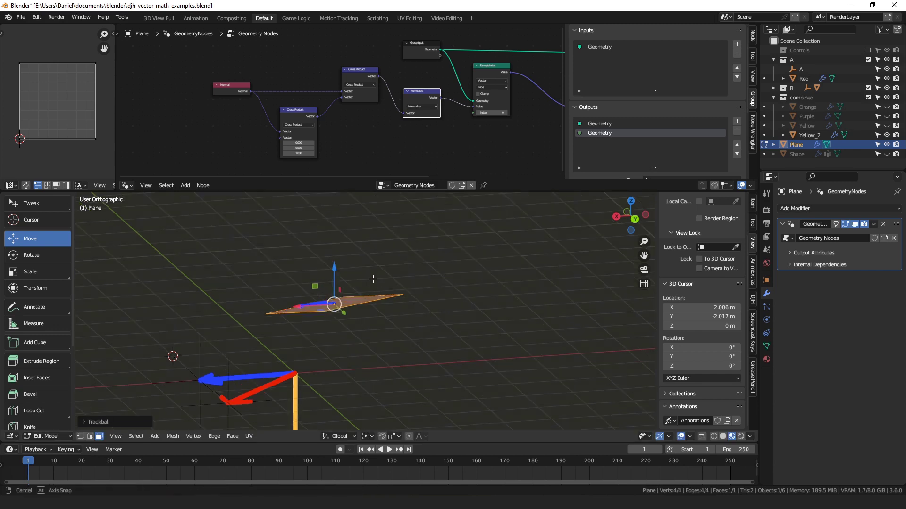
middle_drag(372, 278, 451, 257)
key(r)
click(398, 253)
Step: Return the plane to Object Mode and select the blue arrow together with the red one
key(ctrl+Tab)
click(427, 265)
shift+middle_drag(451, 357, 439, 316)
key(KP_7)
middle_drag(384, 350, 356, 288)
click(367, 312)
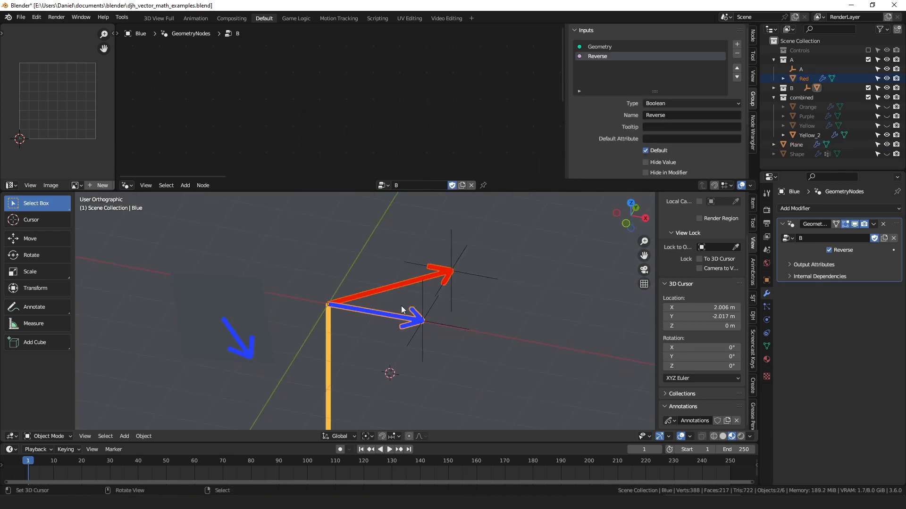
Step: Sketch an annotation of a tilted quadrilateral above the red and blue arrows
mouse_move(351, 252)
mouse_down()
mouse_move(446, 264)
mouse_move(422, 323)
mouse_move(323, 302)
mouse_move(368, 247)
mouse_up()
middle_drag(409, 282, 405, 304)
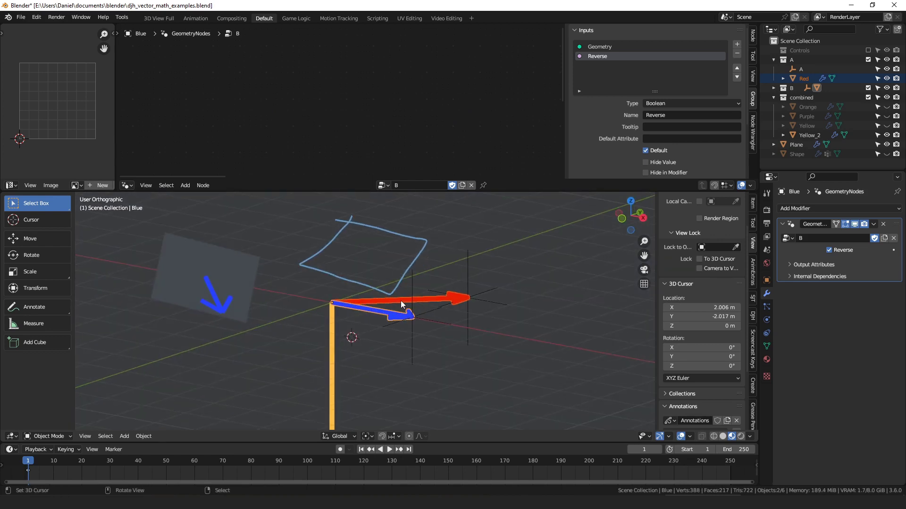
mouse_move(400, 305)
mouse_down()
mouse_move(393, 214)
mouse_move(384, 214)
mouse_move(402, 281)
mouse_move(398, 396)
mouse_move(381, 363)
mouse_up()
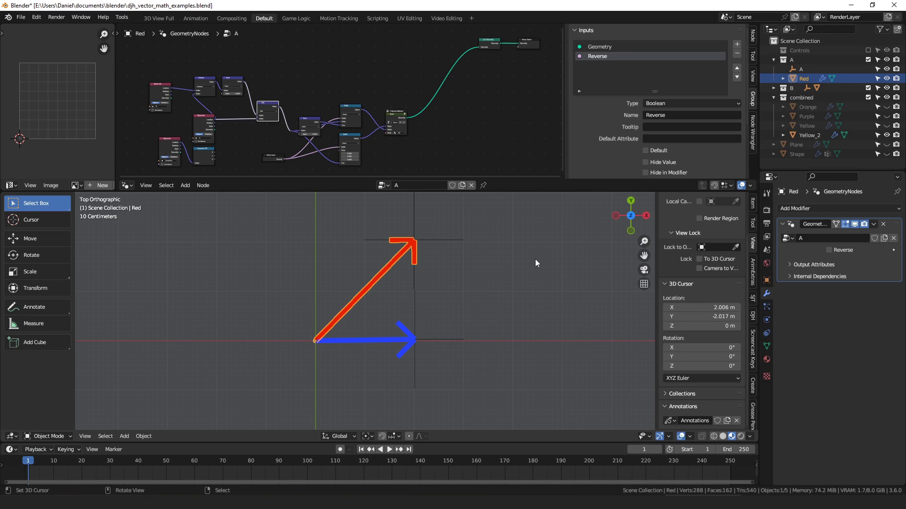
Step: Select the Yellow_2 object and link the Value to Text node to the Group Output in its node tree
middle_drag(452, 136, 438, 106)
middle_drag(393, 115, 384, 145)
click(377, 279)
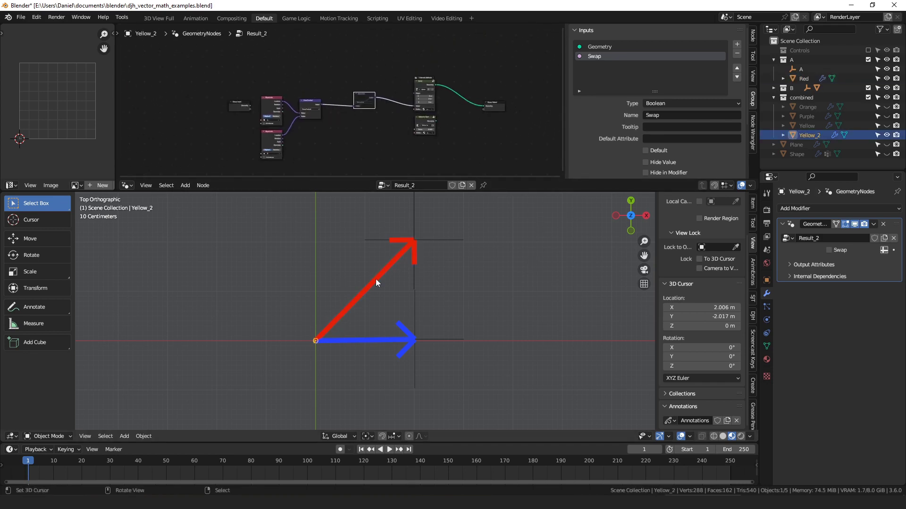
middle_drag(460, 126, 385, 98)
ctrl+shift+click(387, 101)
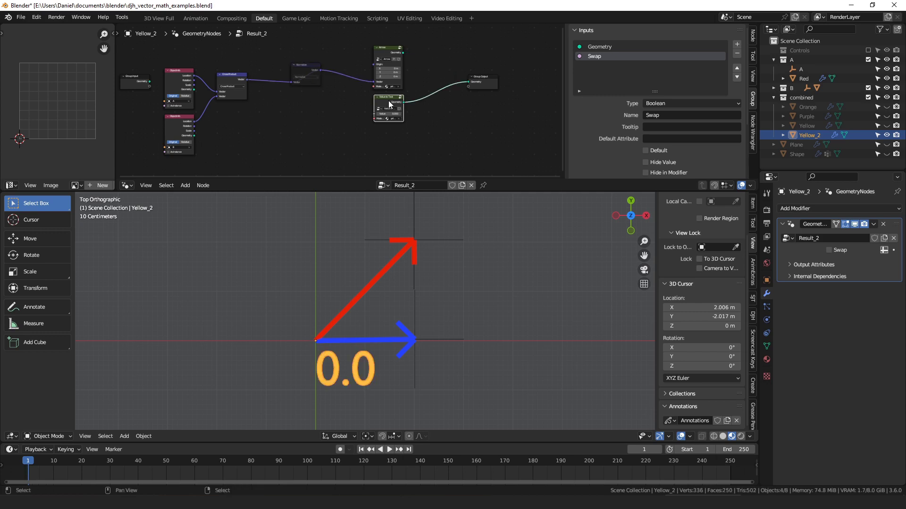
Step: Change the Cross Product node to Dot Product and connect its Value output to the Value to Text node
middle_drag(334, 107, 380, 110)
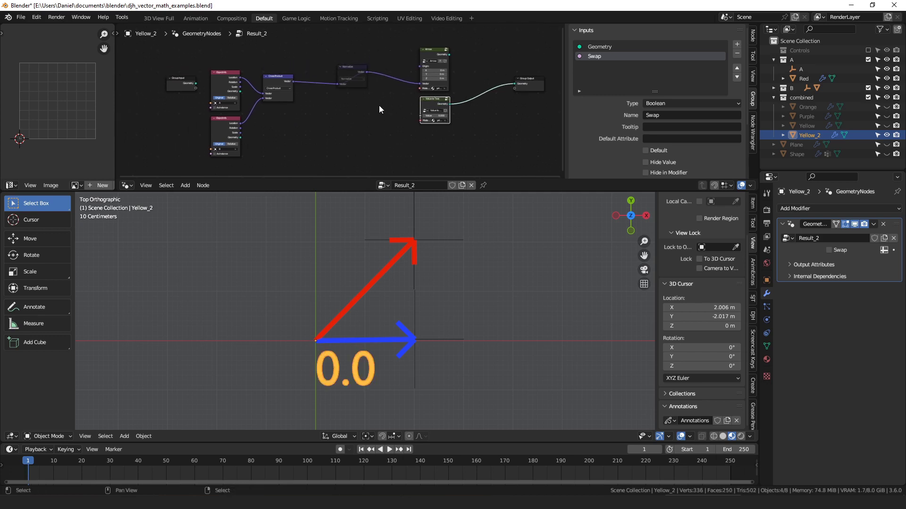
click(283, 88)
click(284, 141)
scroll(282, 85, up, 2)
drag(275, 75, 450, 123)
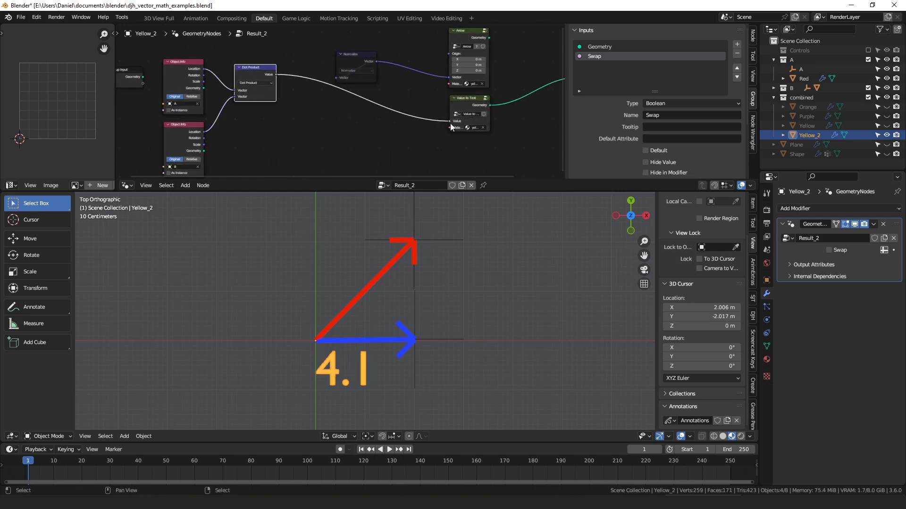
scroll(409, 134, down, 1)
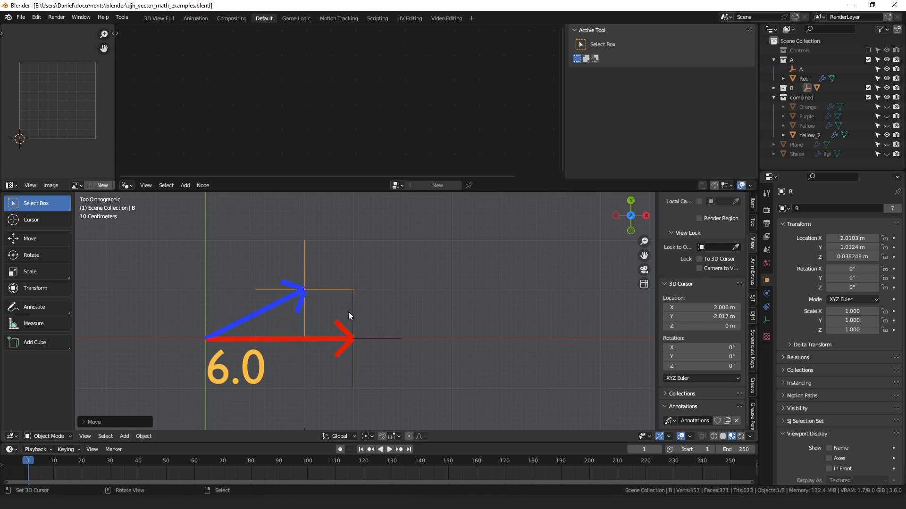
Step: Insert a Normalize node between object A's Location and the Dot Product node in Yellow_2's node tree
click(294, 307)
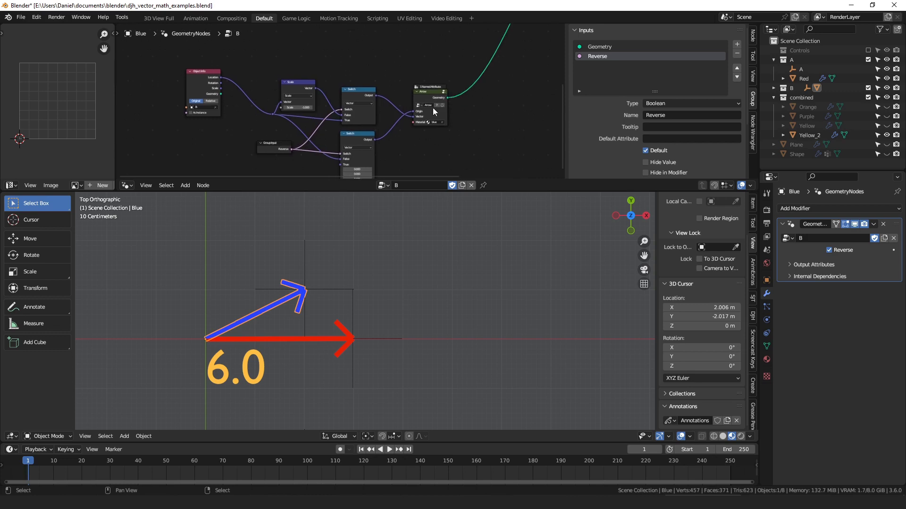
click(250, 372)
scroll(317, 122, up, 2)
middle_drag(390, 101, 351, 118)
scroll(317, 122, up, 1)
drag(360, 71, 403, 95)
drag(317, 71, 371, 74)
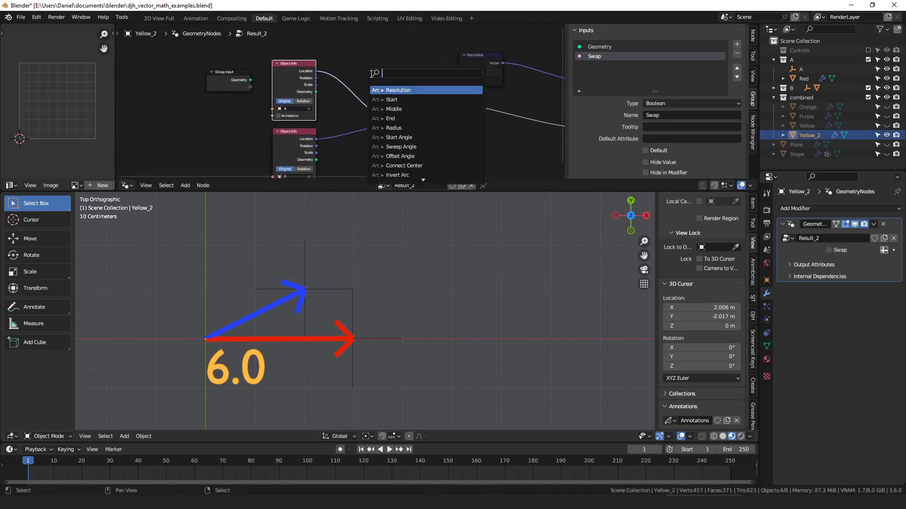
text(norm)
key(Return)
click(340, 84)
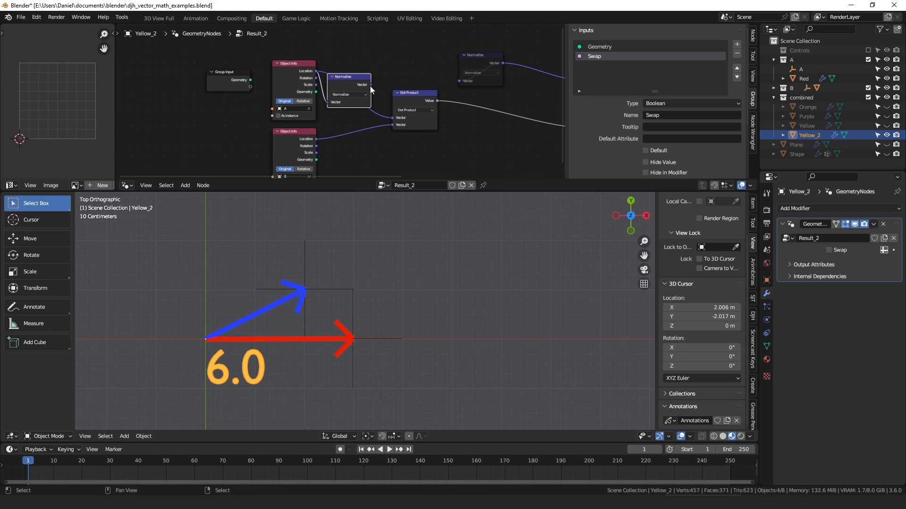
Step: Duplicate the Normalize node onto the link from object B's Location to the Dot Product node and align the nodes
key(shift+d)
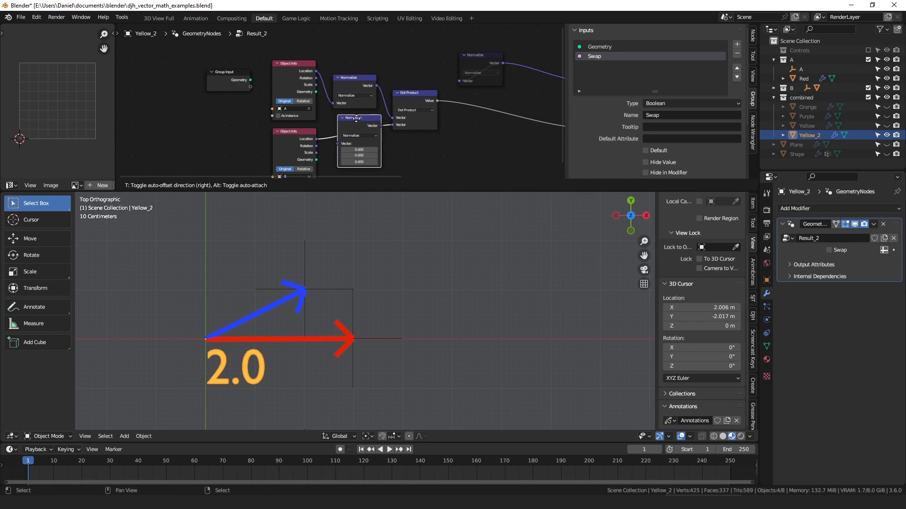
click(364, 121)
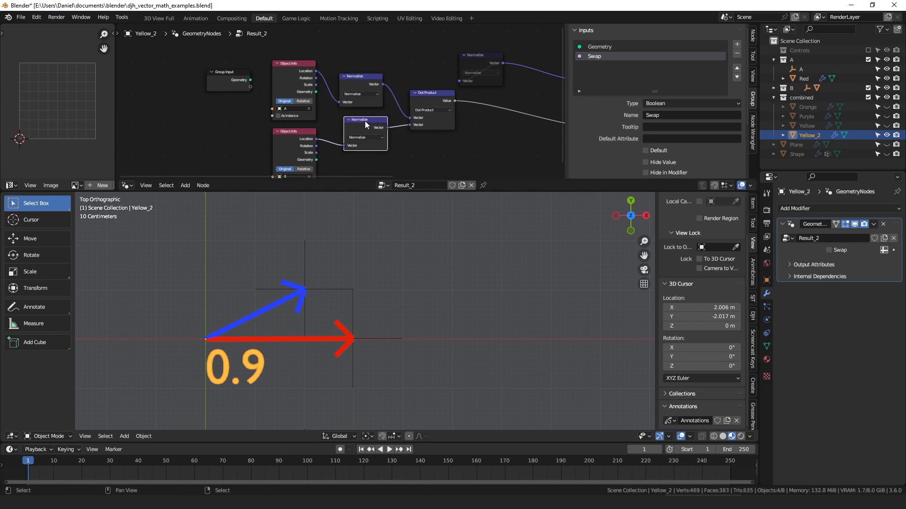
drag(367, 80, 373, 85)
drag(432, 101, 432, 105)
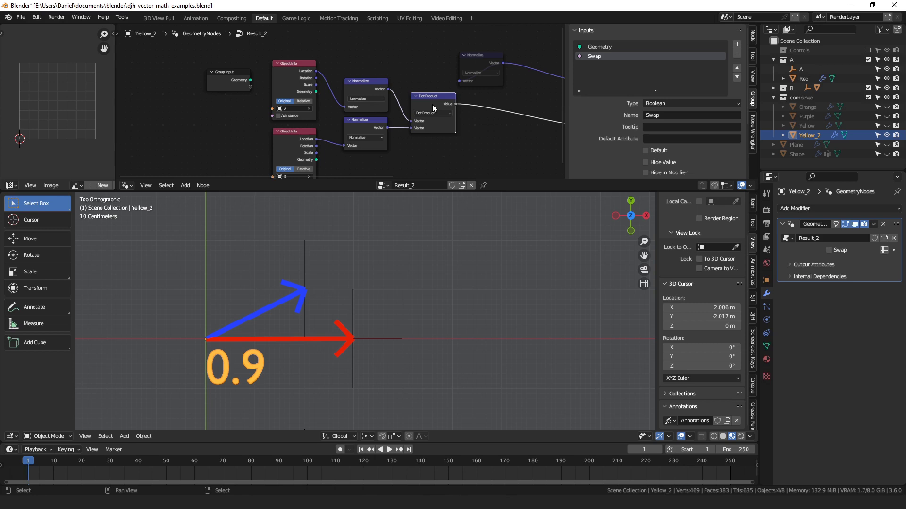
Step: Move empty B onto the red arrow's tip and on along the X axis to about X 6.71 m, Y -0.05 m
click(329, 292)
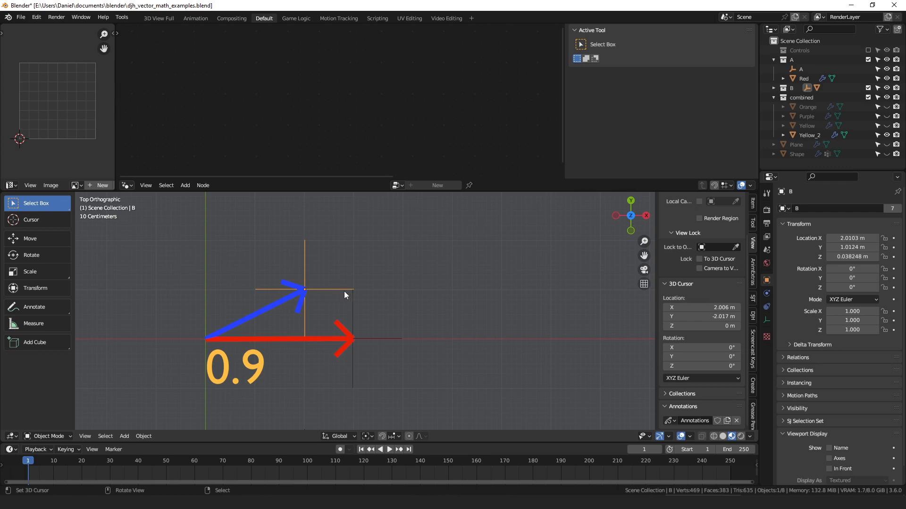
key(g)
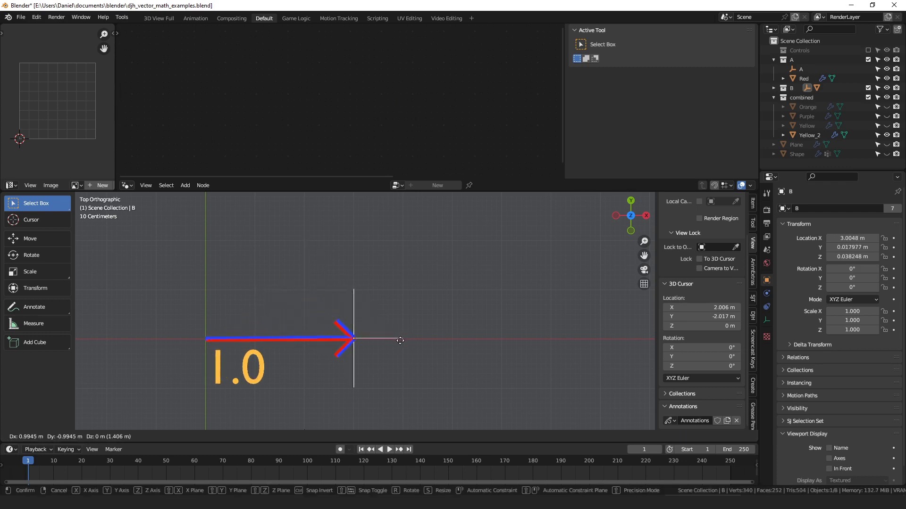
click(399, 347)
key(g)
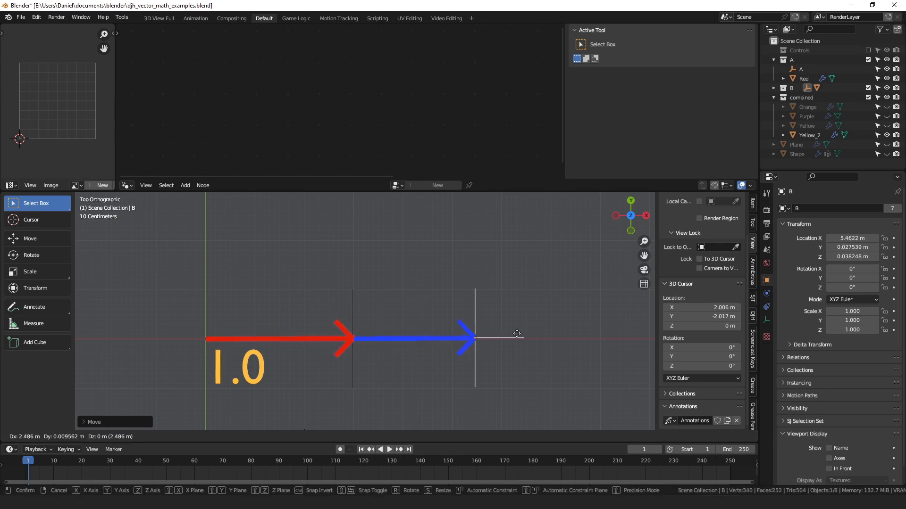
click(568, 346)
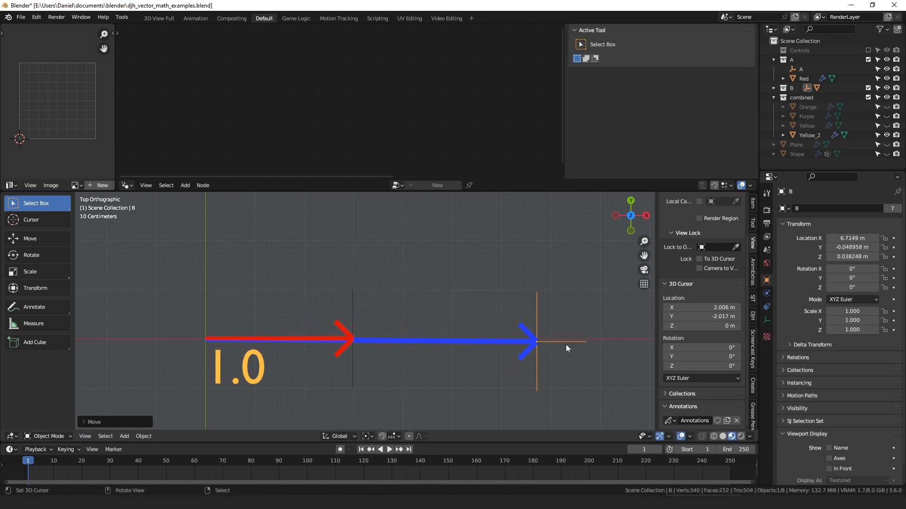
Step: Move empty B perpendicular to the red arrow, to about X 0 m, Y 2.70 m
scroll(547, 349, down, 1)
key(g)
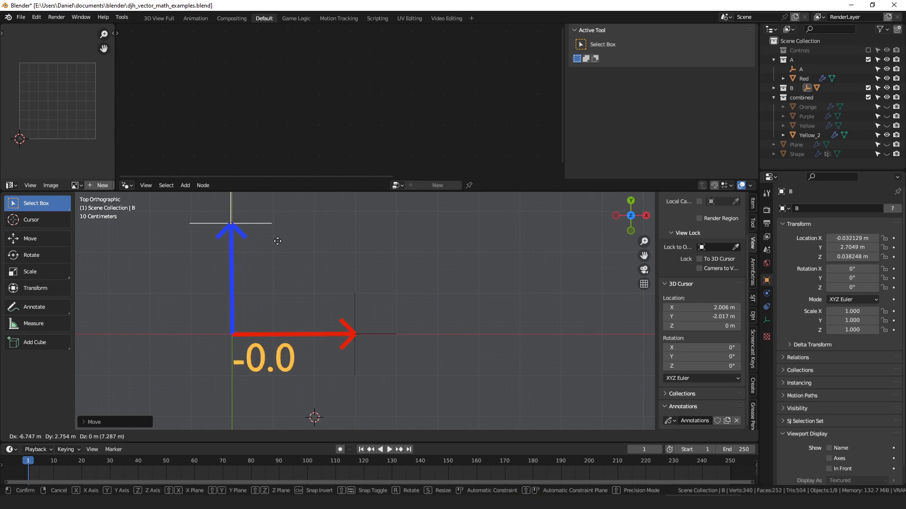
click(280, 245)
Step: Reset the 3D cursor to the world origin and view both arrows at an angle
key(KP_1)
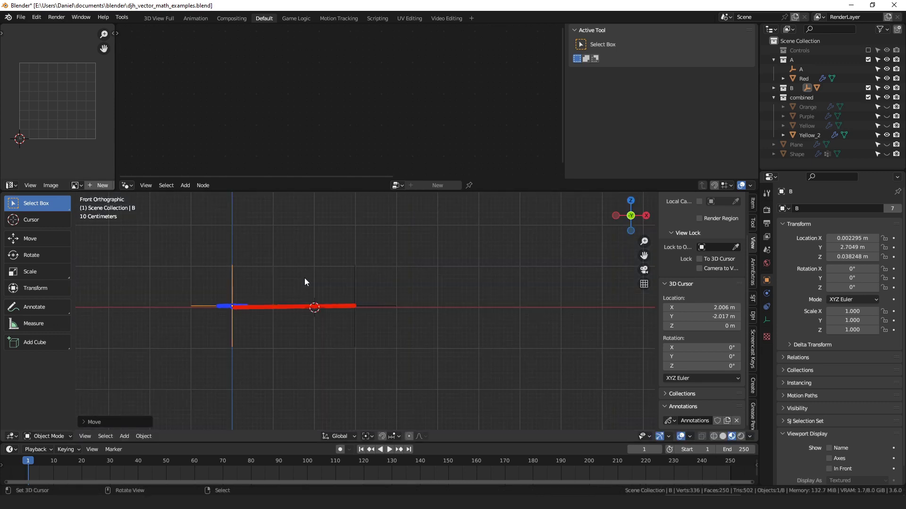
key(shift+c)
middle_drag(304, 282, 390, 315)
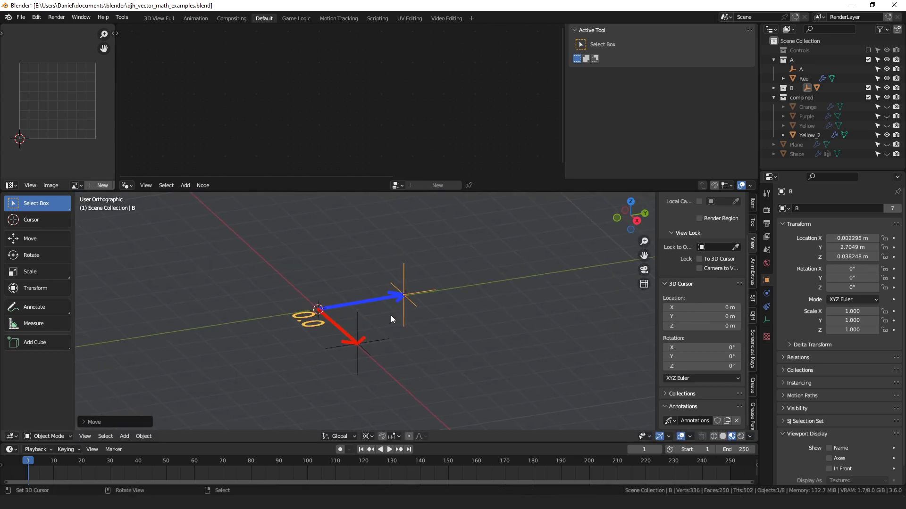
Step: Try rotating empty B around the 3D cursor about the global X axis
key(r)
key(x)
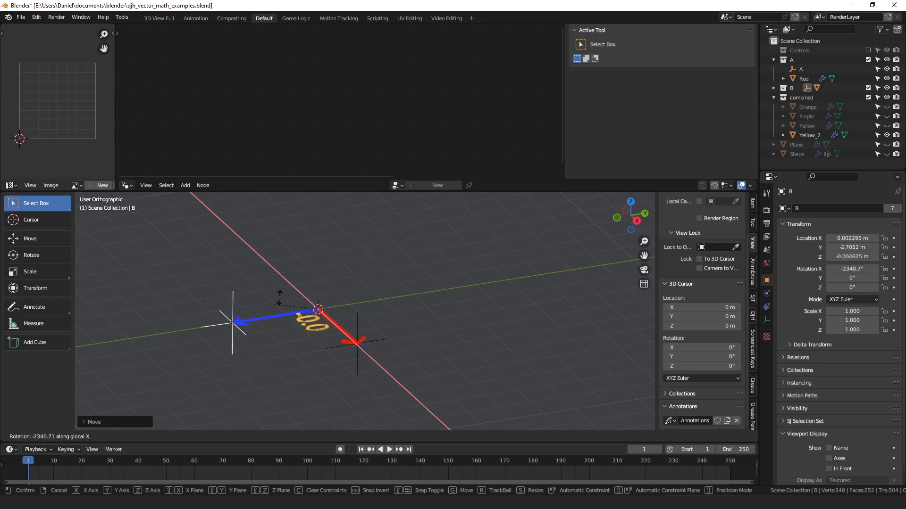
key(Escape)
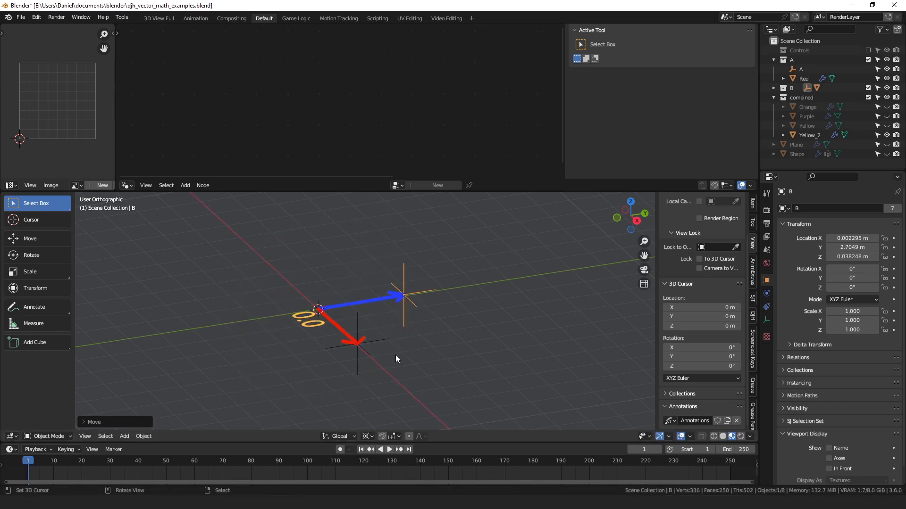
Step: Move empty B in the top view so the blue arrow points opposite the red one, at about X -2.6 m
key(KP_7)
key(g)
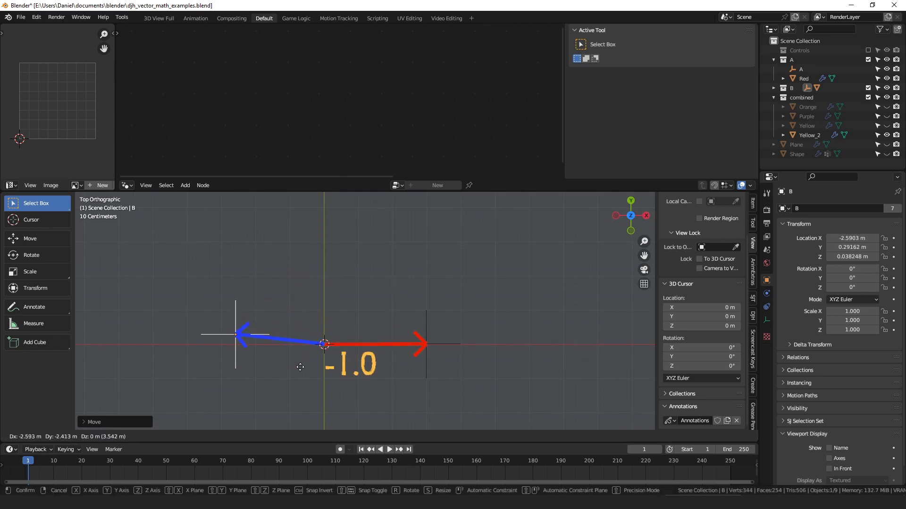
click(301, 376)
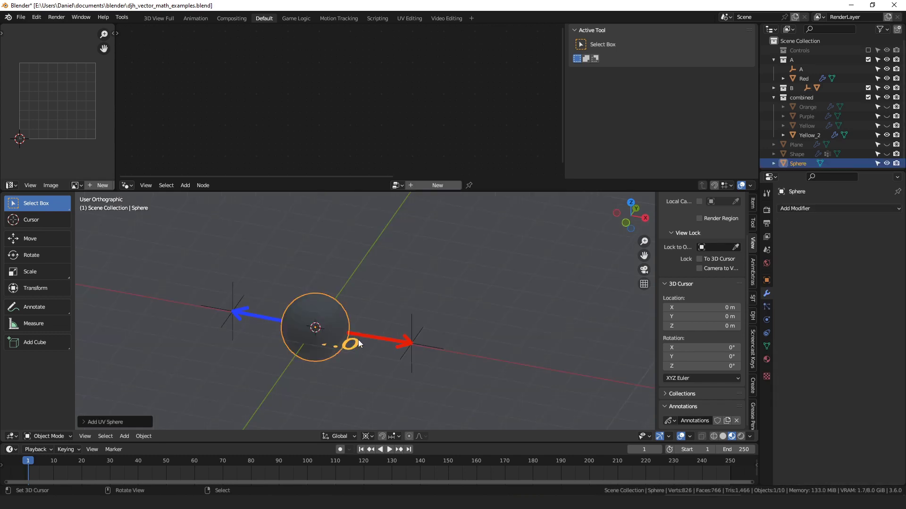
Step: Create a new geometry node tree for the UV sphere at the origin
shift+middle_drag(357, 332, 374, 305)
scroll(374, 304, up, 2)
middle_drag(374, 305, 354, 295)
click(443, 183)
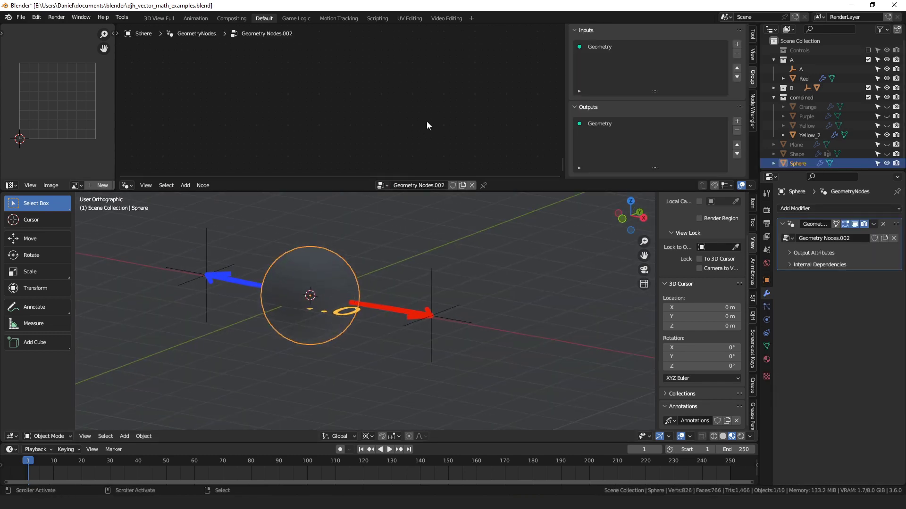
Step: Raise the sphere about 1.6 m along the global Z axis, above the arrows, and frame it in the view
key(g)
key(z)
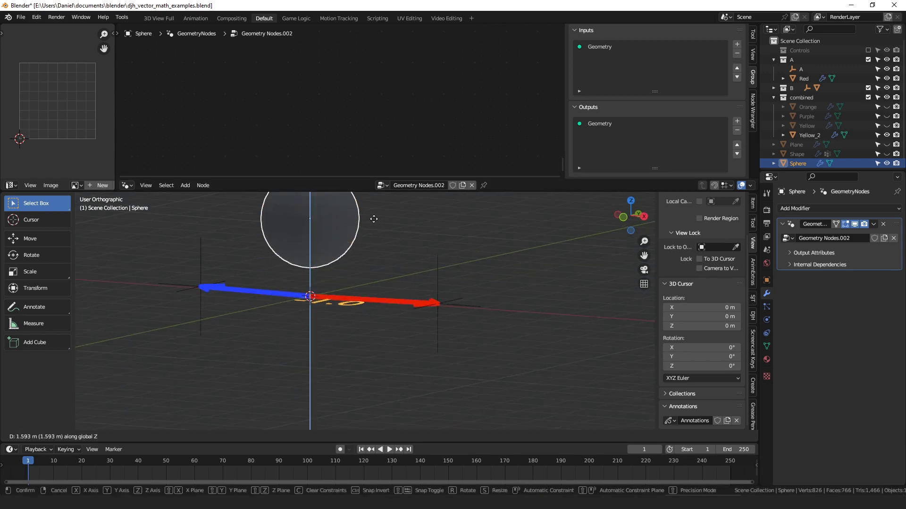
click(375, 220)
key(KP_Decimal)
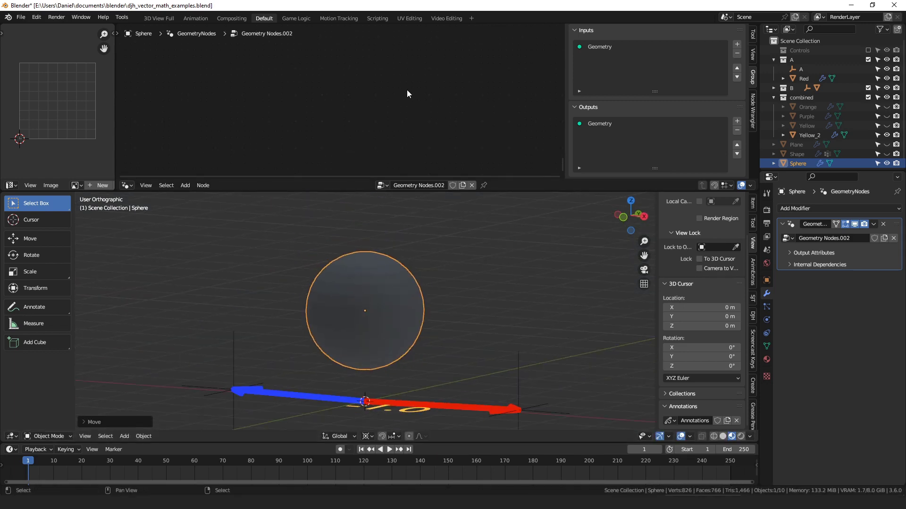
Step: Insert a Separate Geometry node between Group Input and Group Output, with its domain set to Face
middle_drag(377, 98, 399, 111)
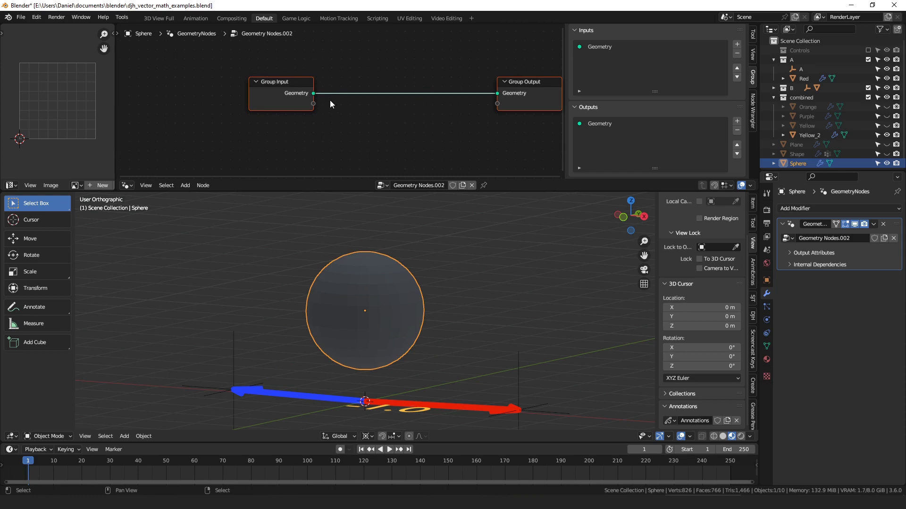
middle_drag(315, 93, 245, 85)
drag(243, 84, 325, 113)
text(sep)
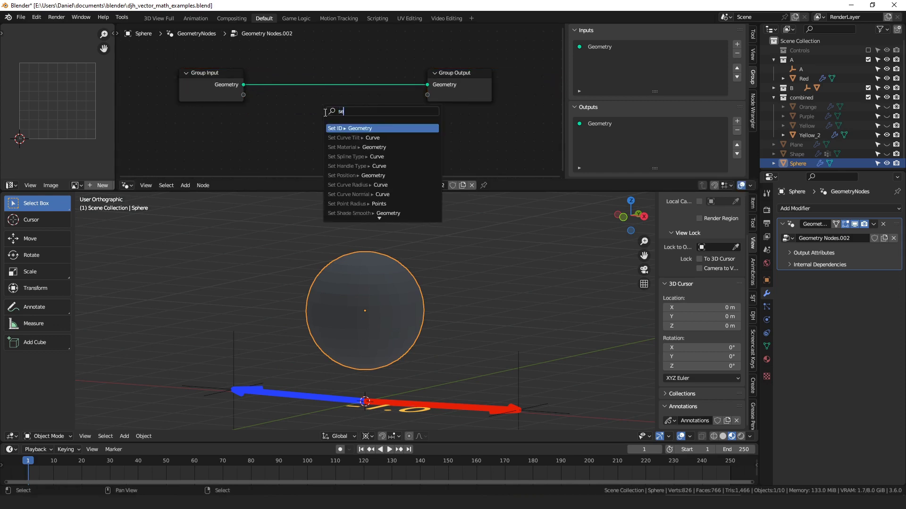
key(Return)
click(328, 79)
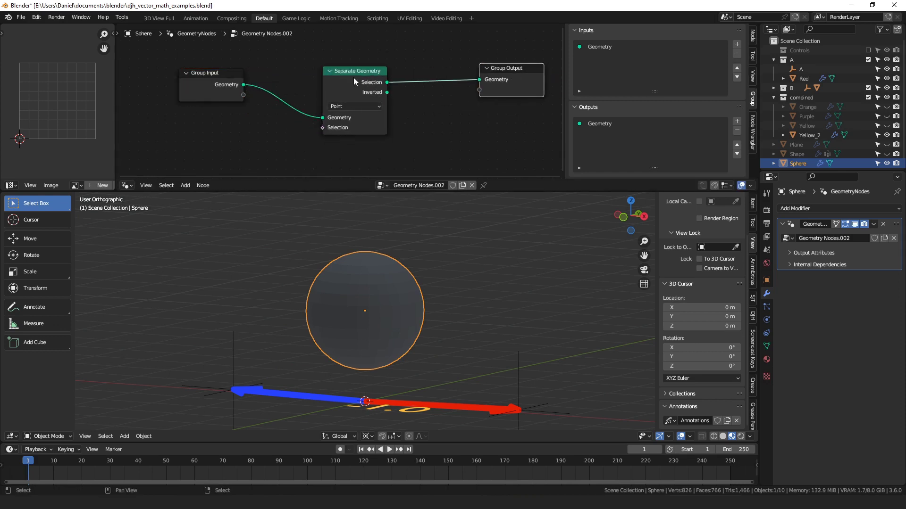
click(353, 106)
click(342, 126)
Step: Add a Normal node feeding a Dot Product node that drives the Separate Geometry selection
drag(323, 127, 242, 129)
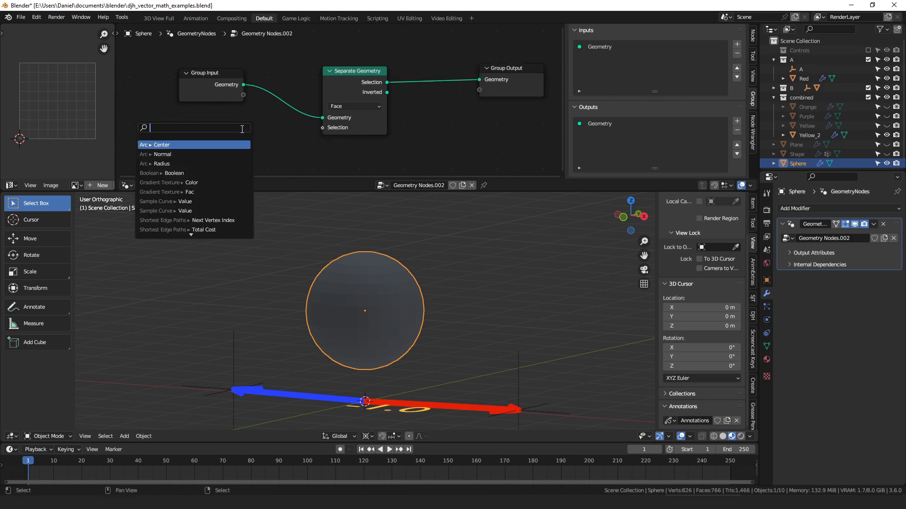
text(nor)
key(Return)
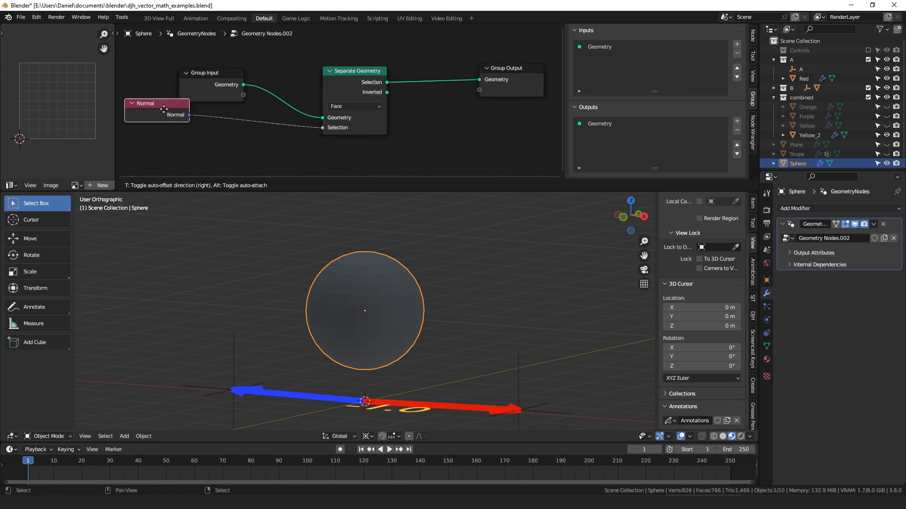
click(144, 122)
drag(150, 125, 286, 144)
text(do)
key(Return)
click(207, 125)
Step: Insert a Greater Than compare node between the Dot Product value and the Separate Geometry selection
text(greater)
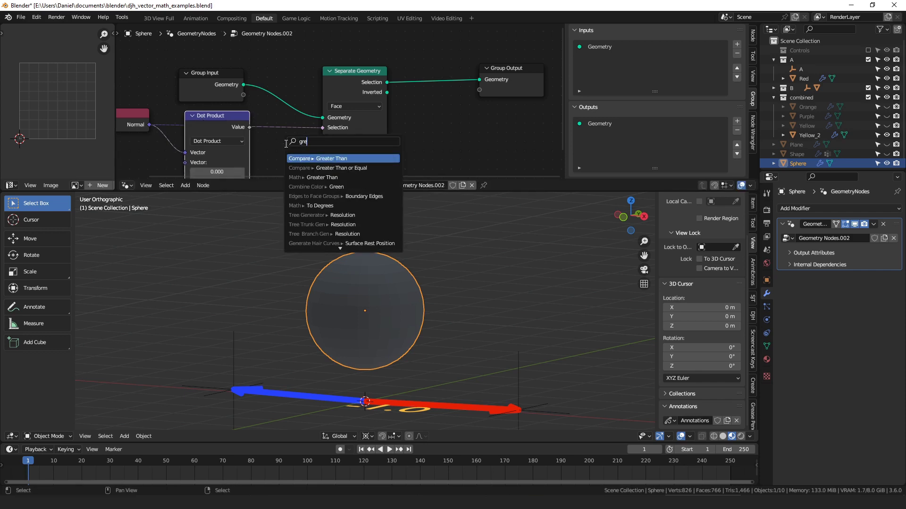
key(Return)
click(335, 143)
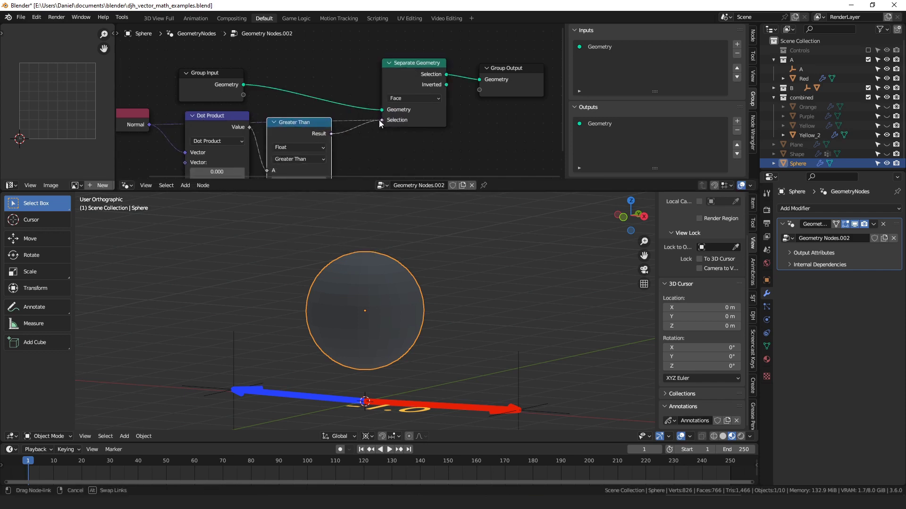
middle_drag(379, 120, 398, 74)
Step: Set the Z component of the Dot Product's second vector to 1 and tidy the Dot Product and Greater Than nodes
click(247, 144)
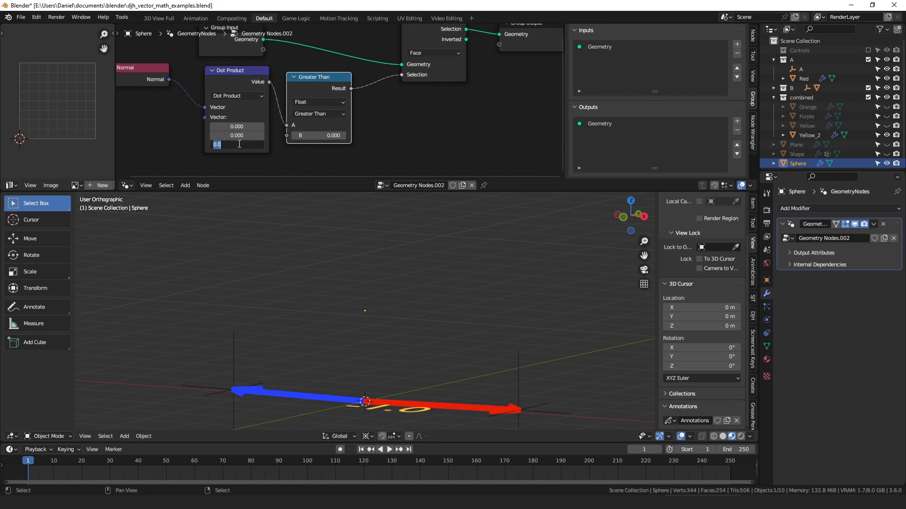
text(1)
key(Return)
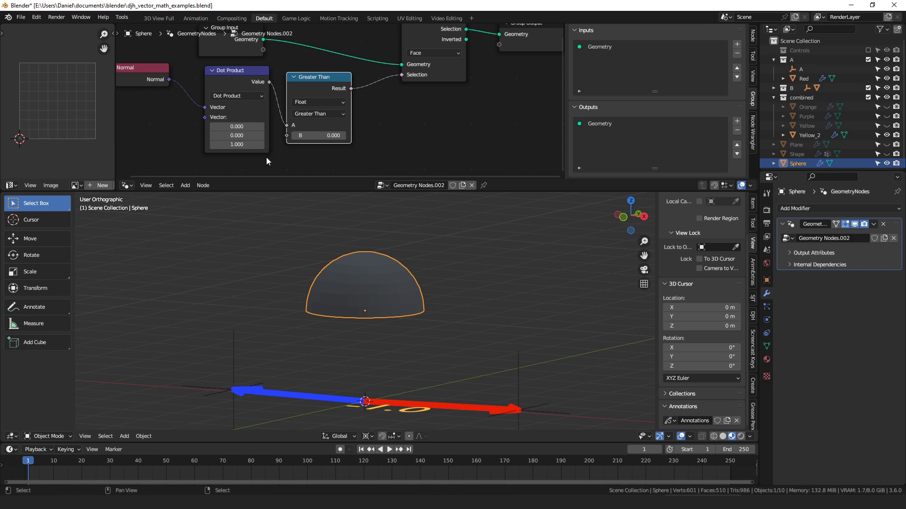
drag(239, 74, 233, 74)
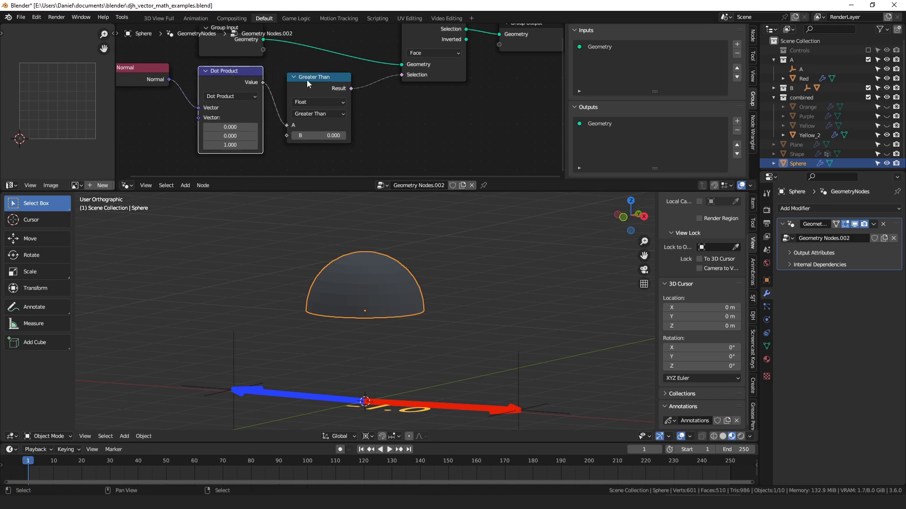
drag(307, 80, 307, 71)
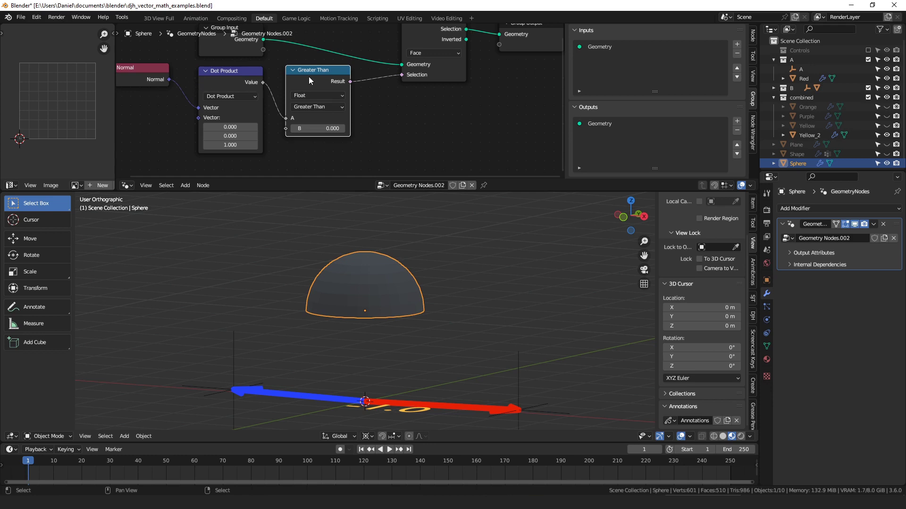
Step: Set the Greater Than node's B threshold to -0.400 and view the cut sphere from the side
middle_drag(383, 278, 427, 276)
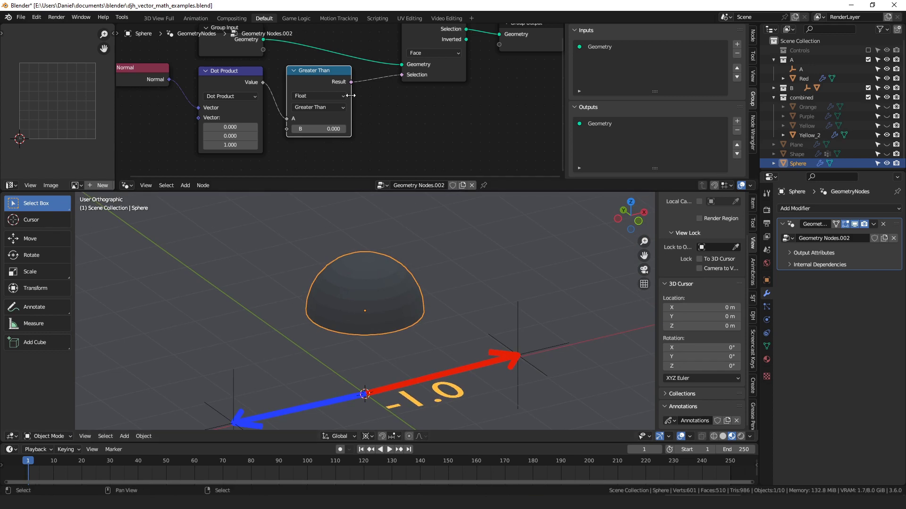
middle_drag(432, 55, 414, 75)
alt+shift+click(415, 46)
mouse_move(438, 267)
middle_down()
mouse_move(435, 278)
mouse_move(432, 271)
middle_up()
ctrl+shift+click(427, 49)
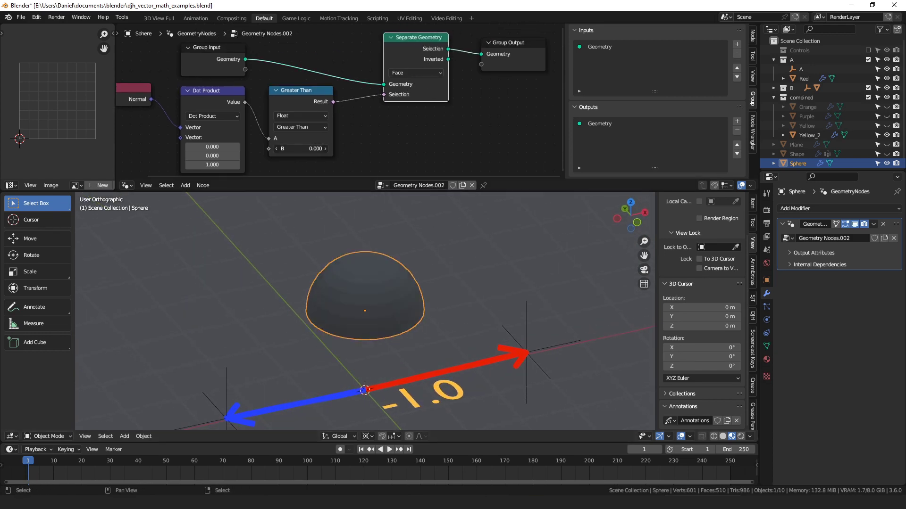
drag(302, 149, 276, 149)
middle_drag(404, 310, 376, 277)
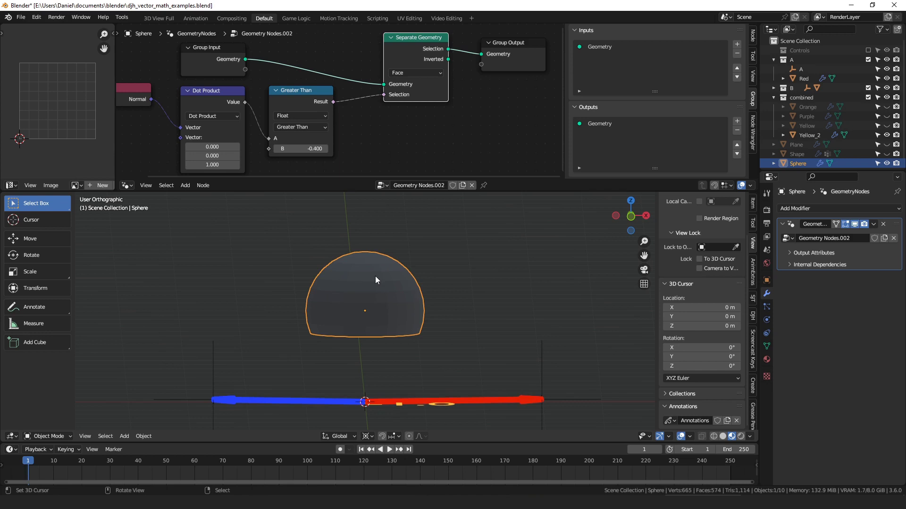
Step: Reposition the Greater Than and Dot Product nodes and bring the whole chain from the Normal node into view
middle_drag(330, 96, 329, 116)
drag(319, 118, 308, 126)
middle_drag(354, 97, 421, 57)
drag(275, 72, 261, 75)
middle_drag(216, 89, 243, 91)
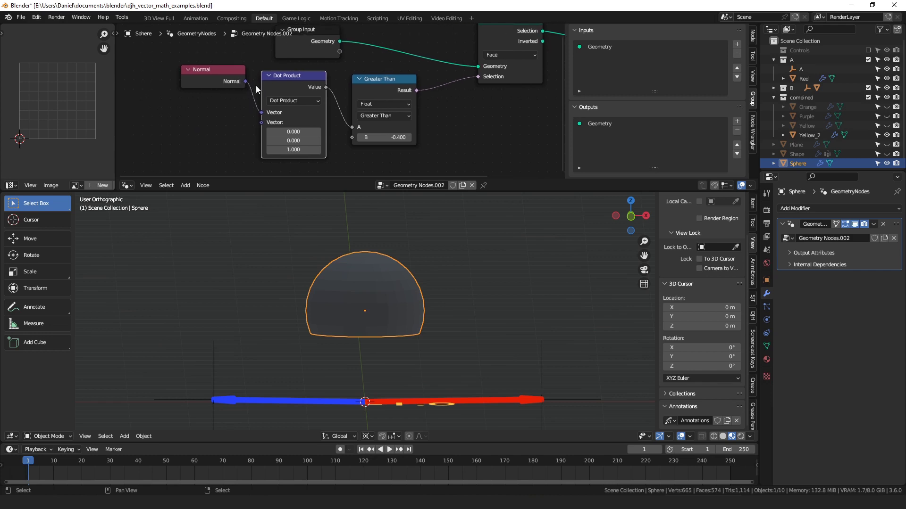
Step: Add a Position node below the existing chain and connect it to a new Separate XYZ node
key(shift+a)
text(pos)
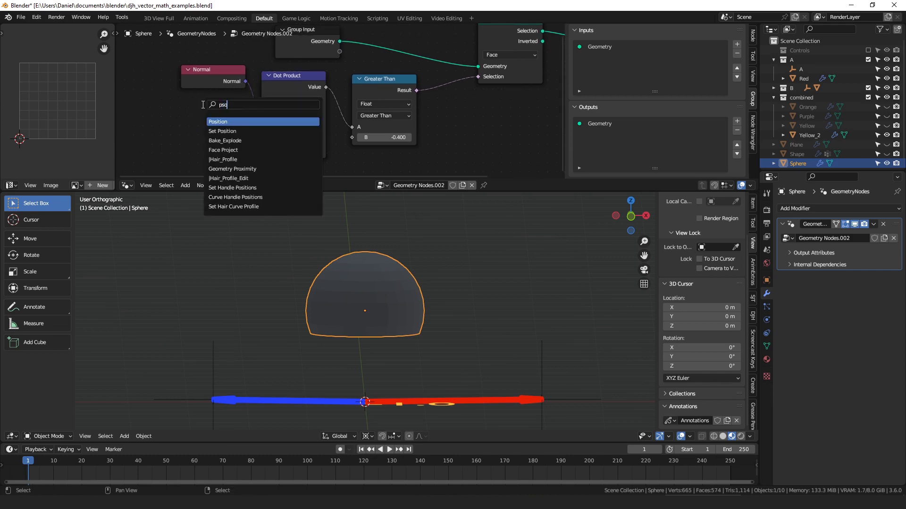
key(Return)
click(156, 125)
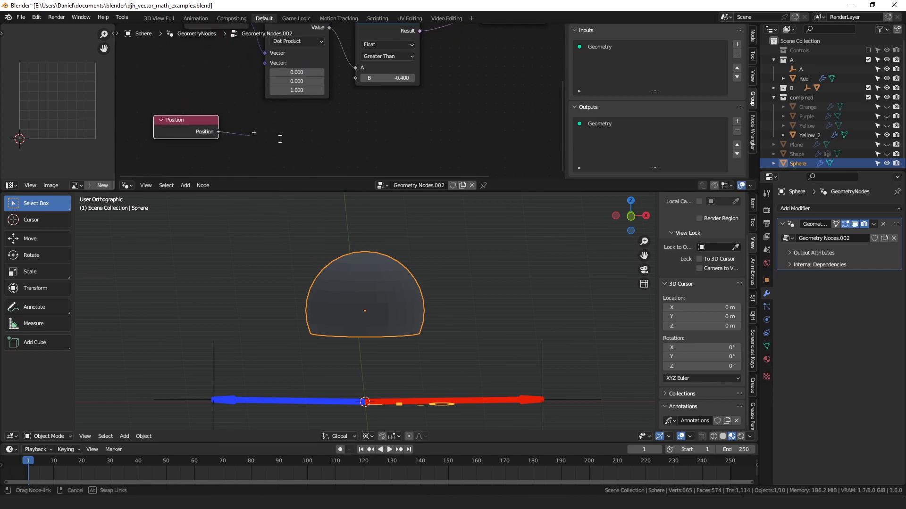
key(shift+a)
text(sep)
key(Return)
click(269, 129)
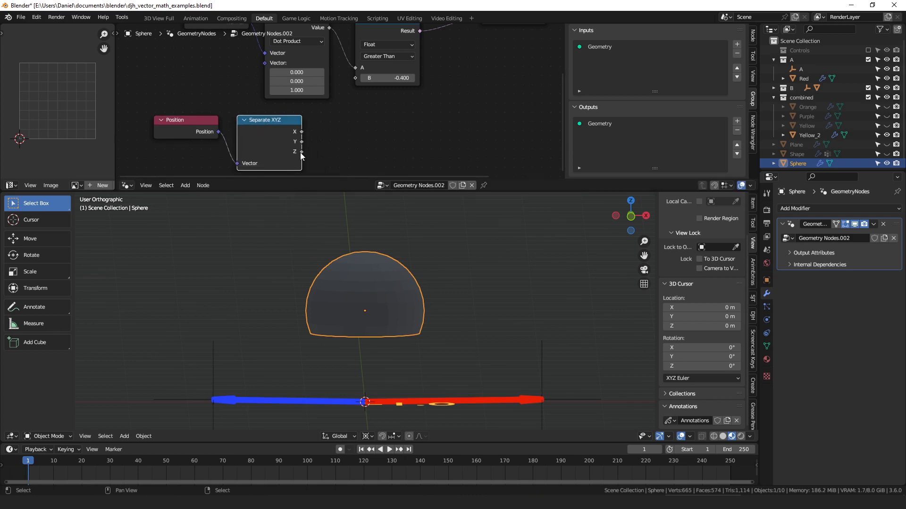
Step: Connect the Separate XYZ node's Z output to input A of Greater Than and reset threshold B to 0
drag(300, 152, 355, 68)
key(Escape)
middle_drag(385, 71, 376, 90)
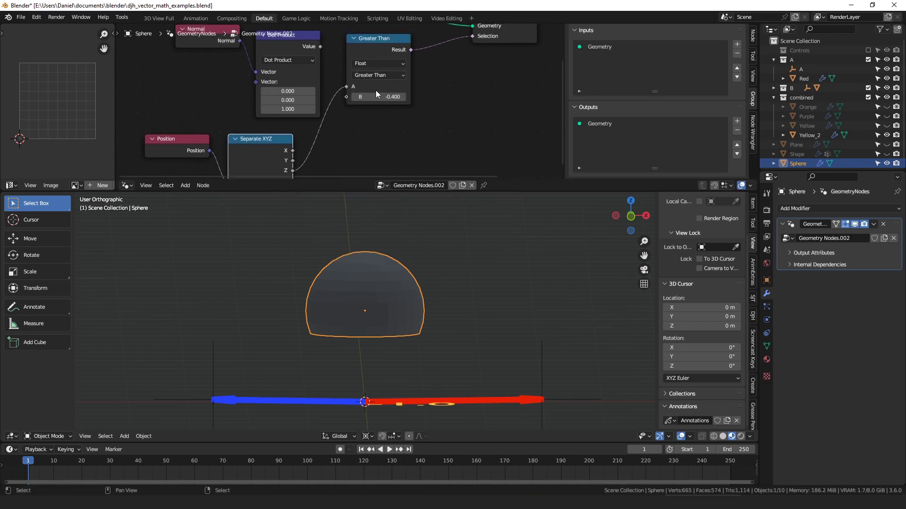
key(BackSpace)
Step: Try moving all of the sphere's mesh up and down in Edit Mode to test the position-based cut
middle_drag(390, 245, 393, 274)
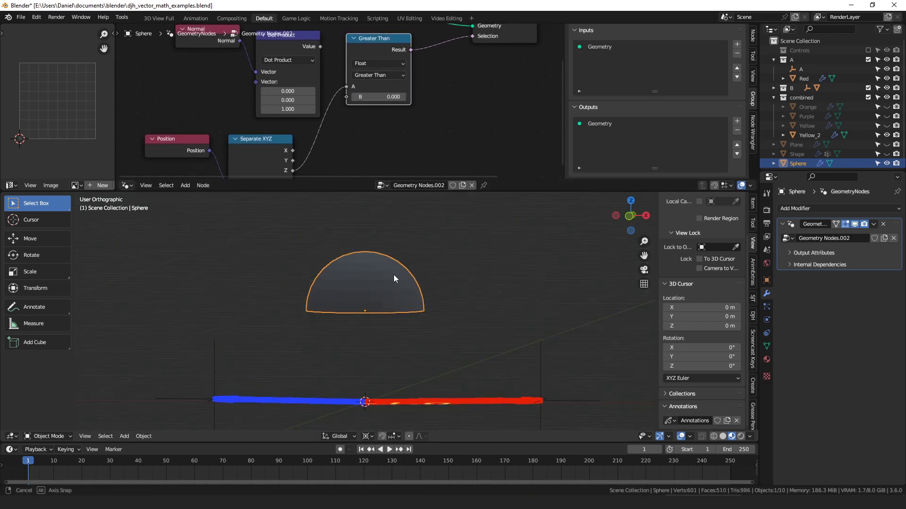
key(Tab)
key(a)
key(g)
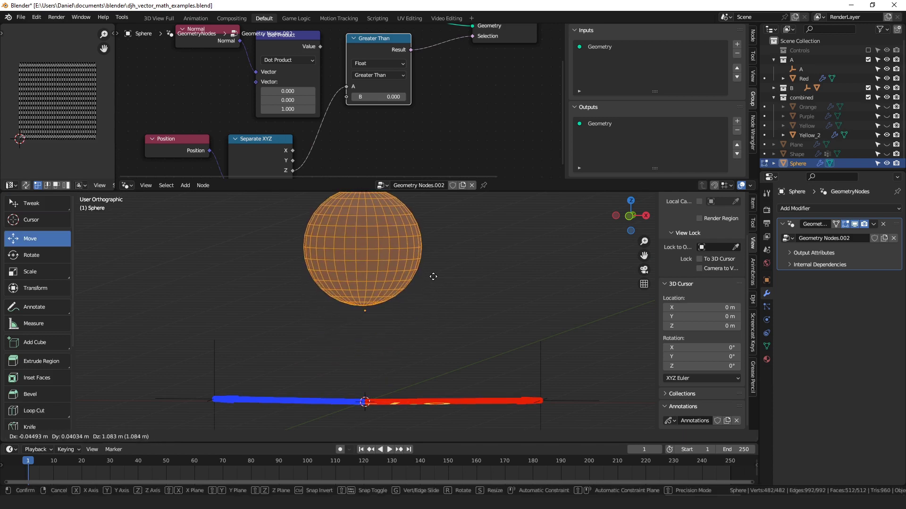
right_click(433, 359)
key(Tab)
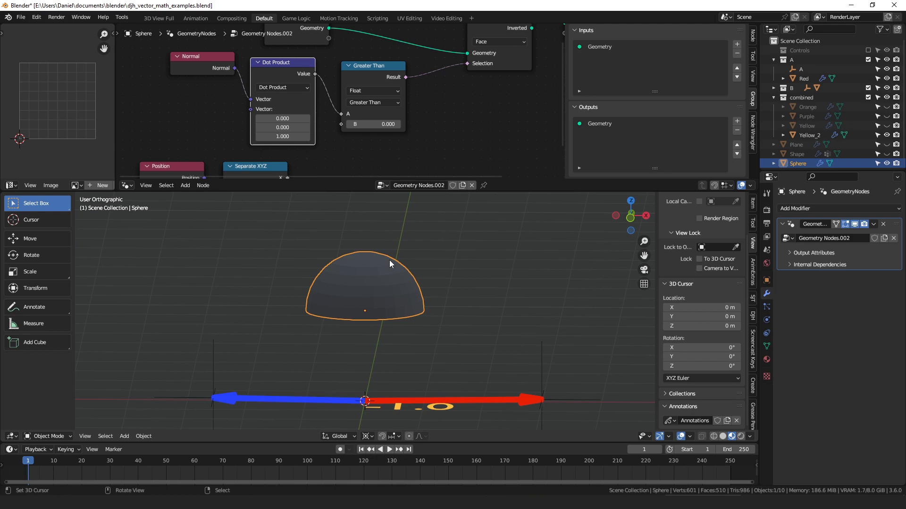
Step: Align the Normal, Dot Product and Greater Than nodes in a row and vary the Greater Than threshold B
middle_drag(390, 259, 436, 307)
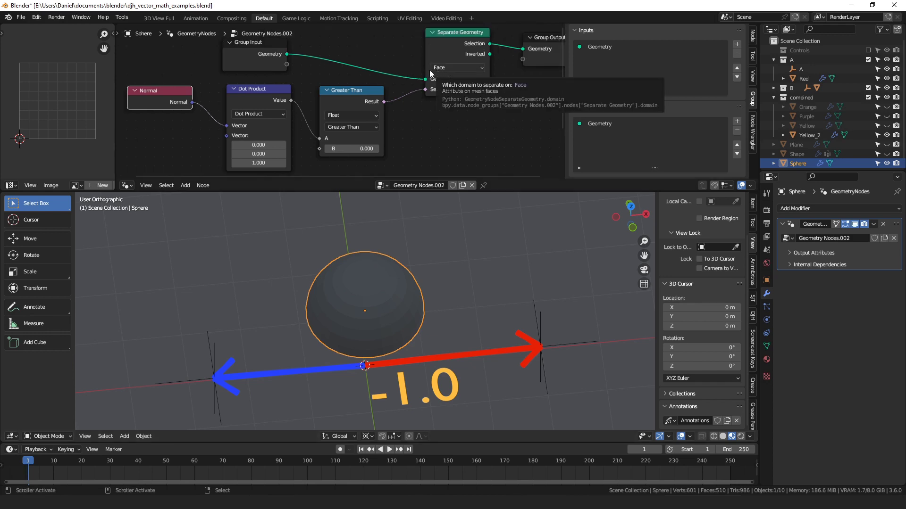
middle_drag(430, 79, 429, 93)
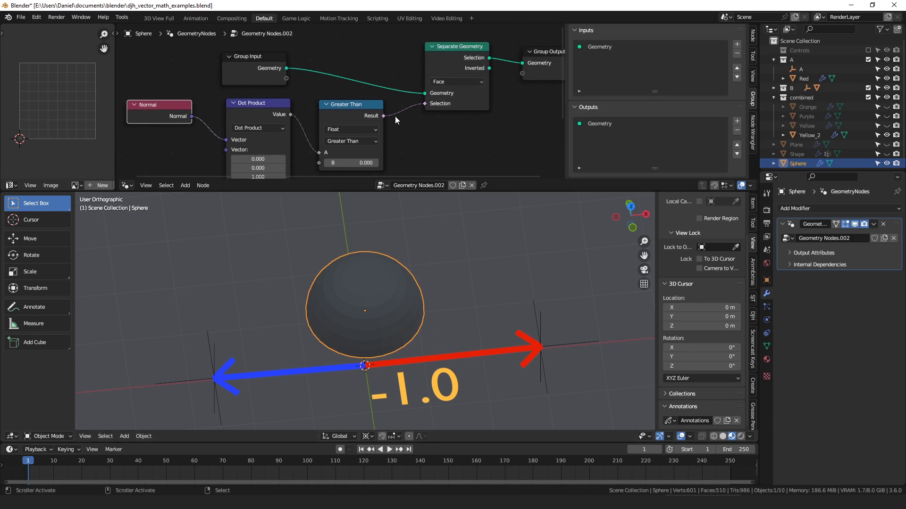
mouse_move(380, 116)
mouse_down()
mouse_move(370, 114)
mouse_move(427, 142)
mouse_move(452, 127)
mouse_move(367, 116)
mouse_up()
middle_drag(366, 115, 400, 98)
drag(208, 92, 211, 91)
drag(282, 91, 275, 92)
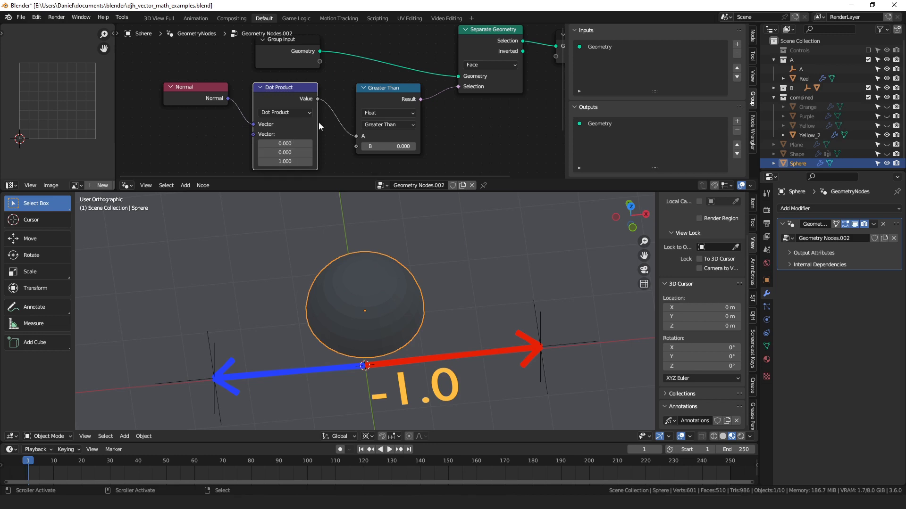
drag(380, 89, 361, 87)
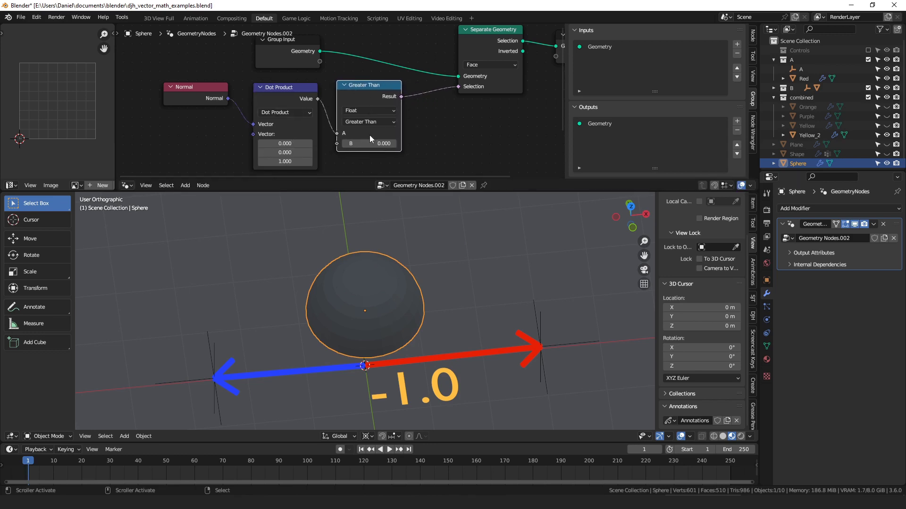
drag(366, 143, 391, 143)
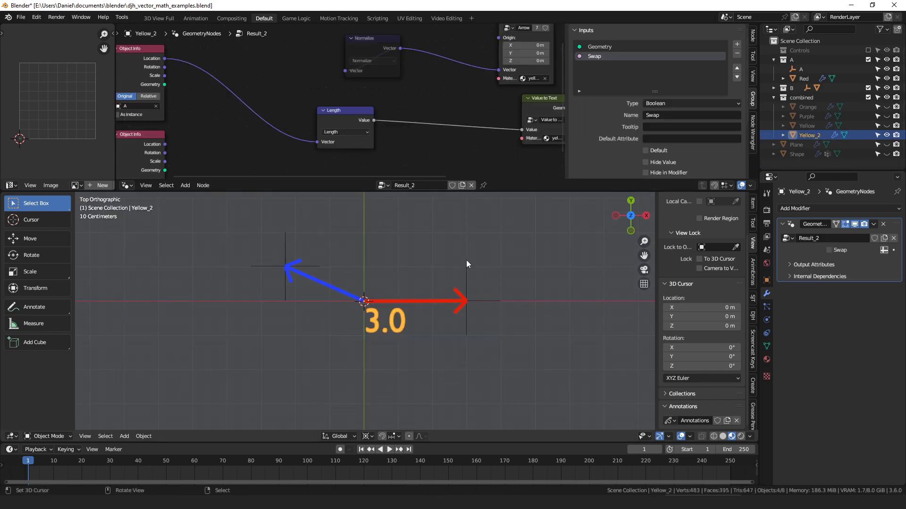
Step: Reposition the Length node in the Result_2 tree and display its list of vector operations
shift+middle_drag(475, 270, 459, 262)
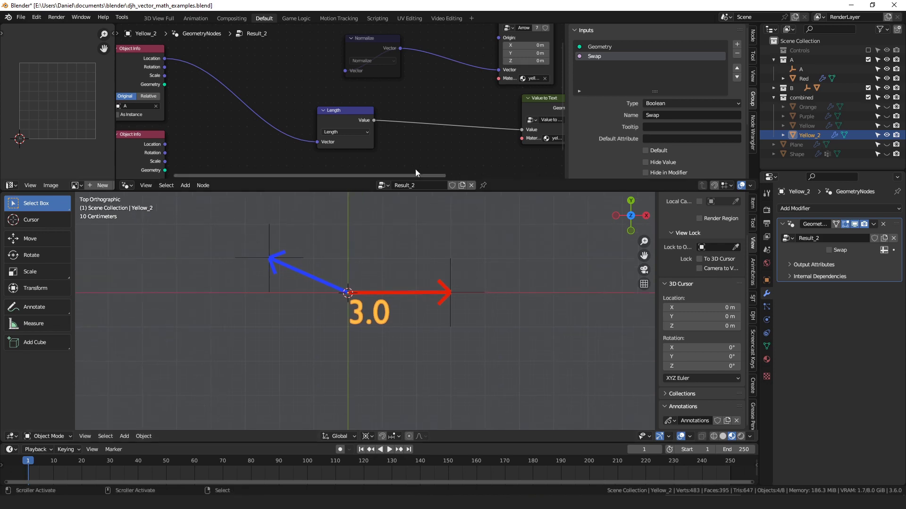
drag(348, 125, 362, 131)
middle_drag(367, 133, 350, 103)
drag(348, 98, 368, 99)
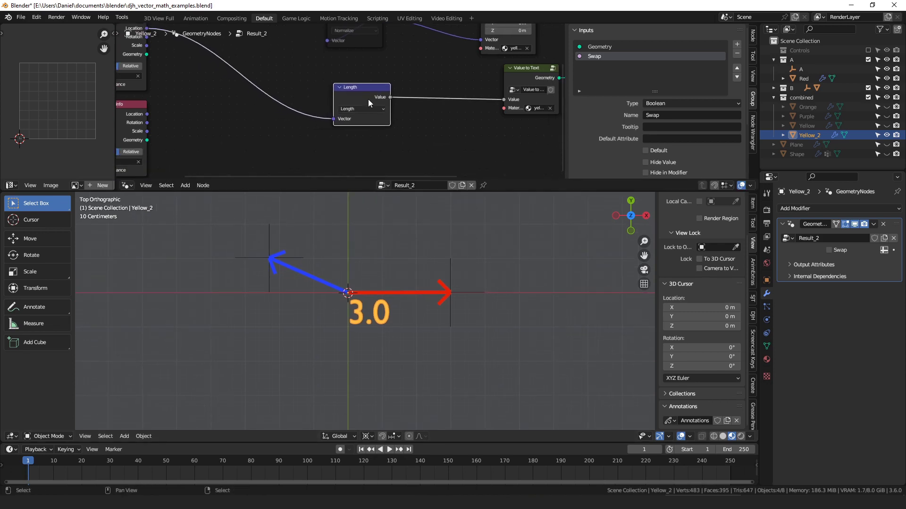
click(367, 109)
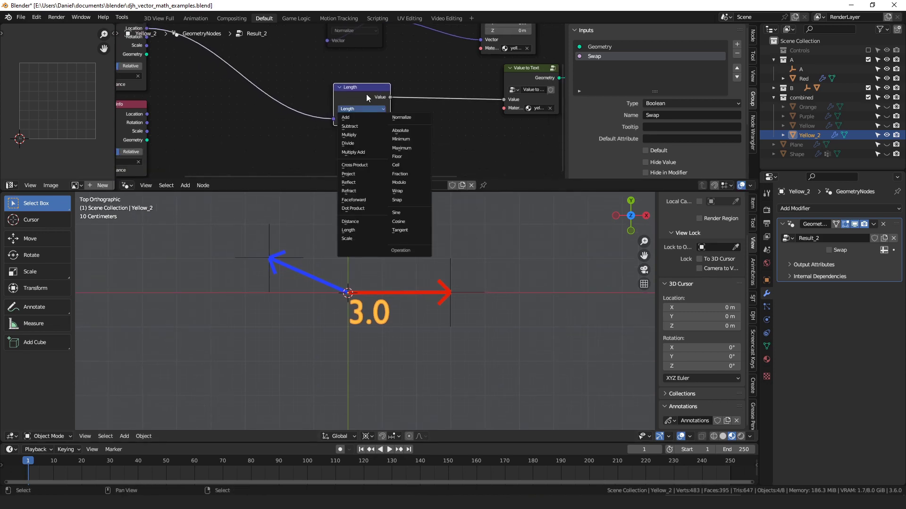
Step: Move empty A out to about X 4 m and back to vary the red arrow's length
click(469, 290)
key(g)
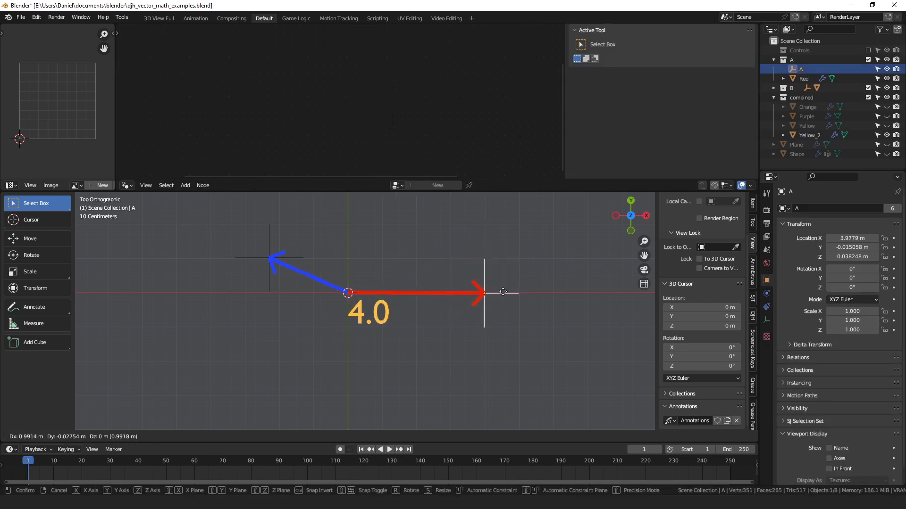
click(502, 291)
key(g)
click(470, 292)
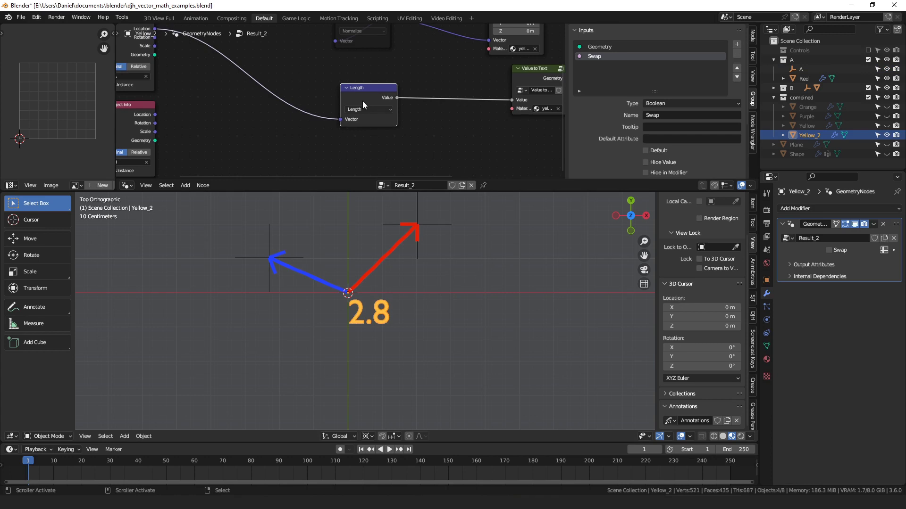
middle_drag(191, 47, 237, 61)
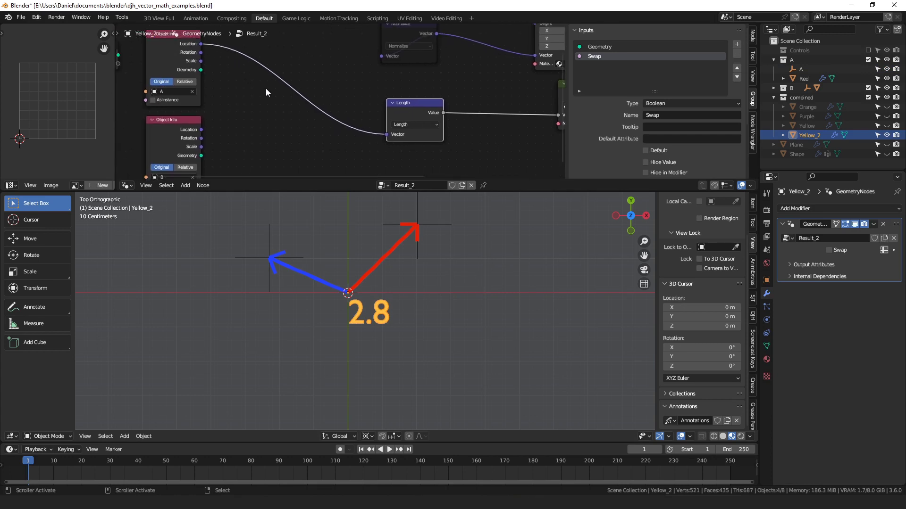
Step: Add a Subtract vector node fed by A's location in the first input and B's location in the second
drag(200, 45, 268, 98)
text(subt)
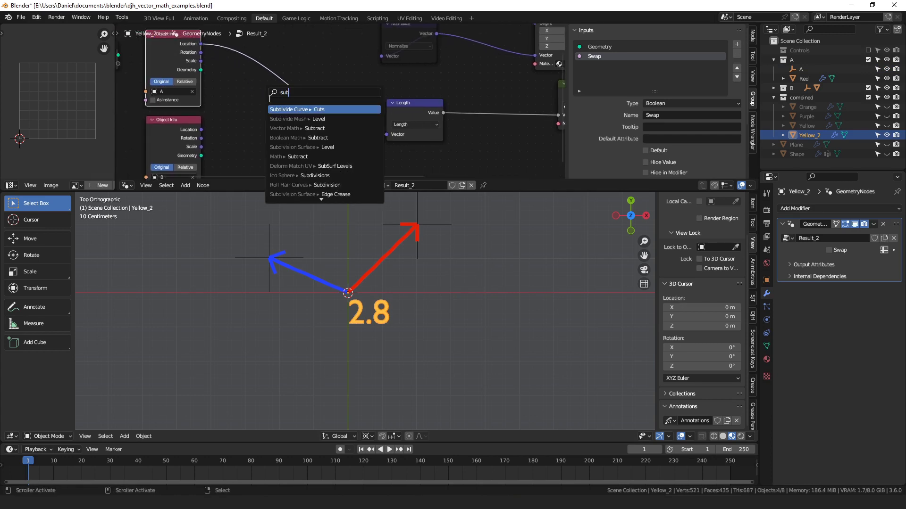
key(Return)
click(268, 98)
drag(201, 129, 263, 128)
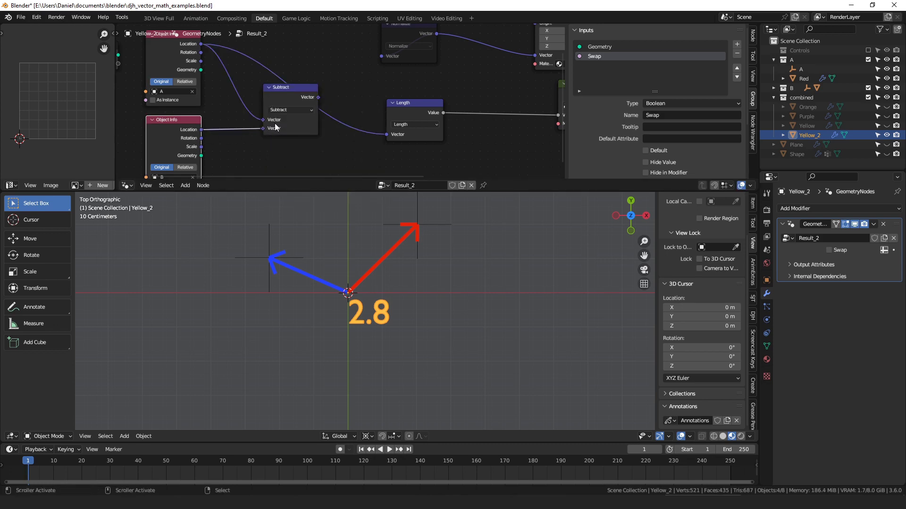
shift+middle_drag(290, 257, 279, 277)
drag(288, 100, 290, 106)
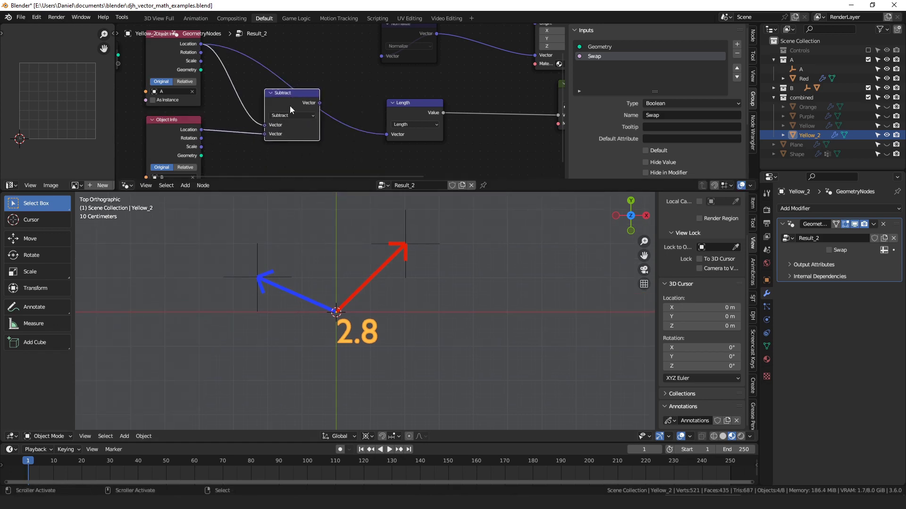
Step: Annotate an arrow from the blue arrow's tip to the red arrow's tip, and feed the Subtract result into the Length node
drag(257, 279, 395, 249)
drag(294, 97, 390, 135)
drag(297, 146, 319, 132)
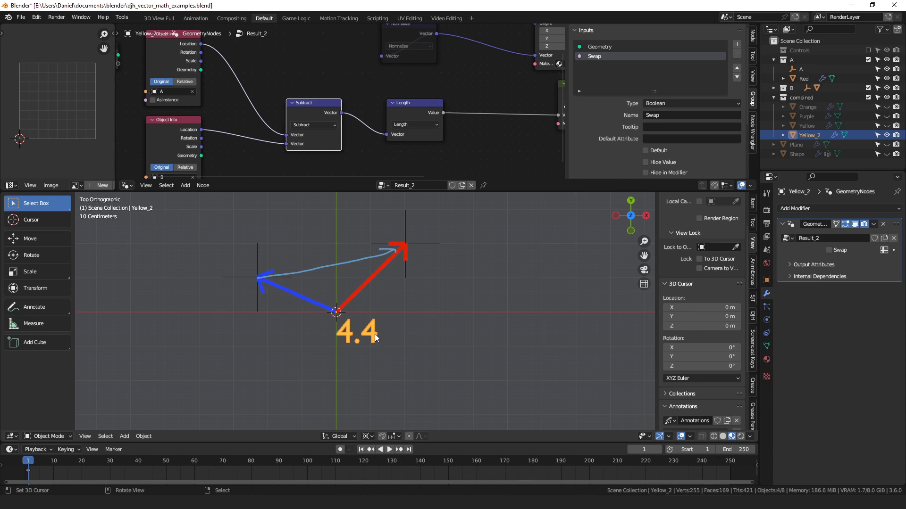
drag(307, 105, 307, 93)
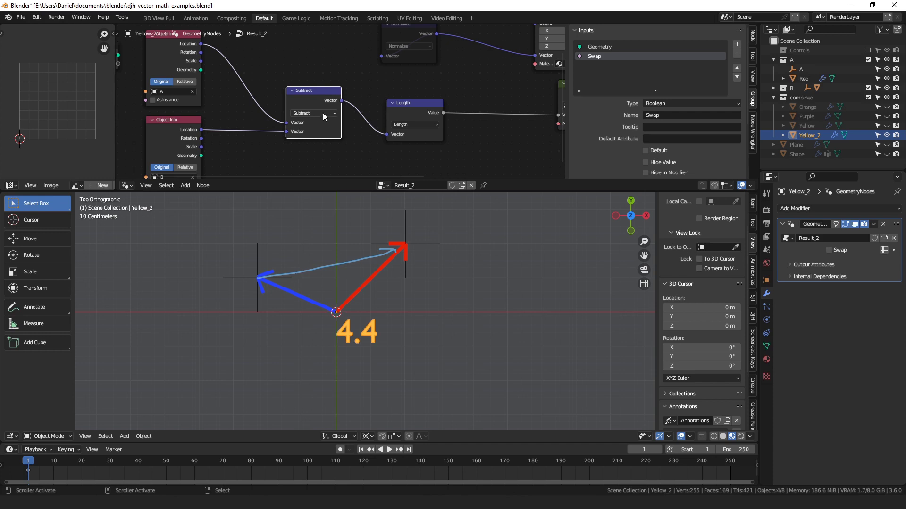
Step: Try changing the Subtract node's operation to Distance and feeding its value directly into the Value to Text node
click(323, 113)
click(309, 194)
middle_drag(346, 112, 305, 106)
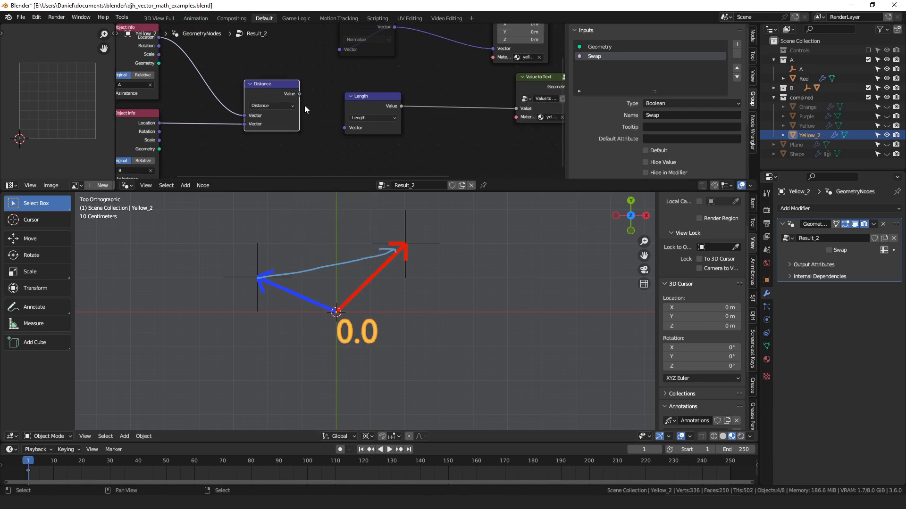
drag(299, 94, 516, 108)
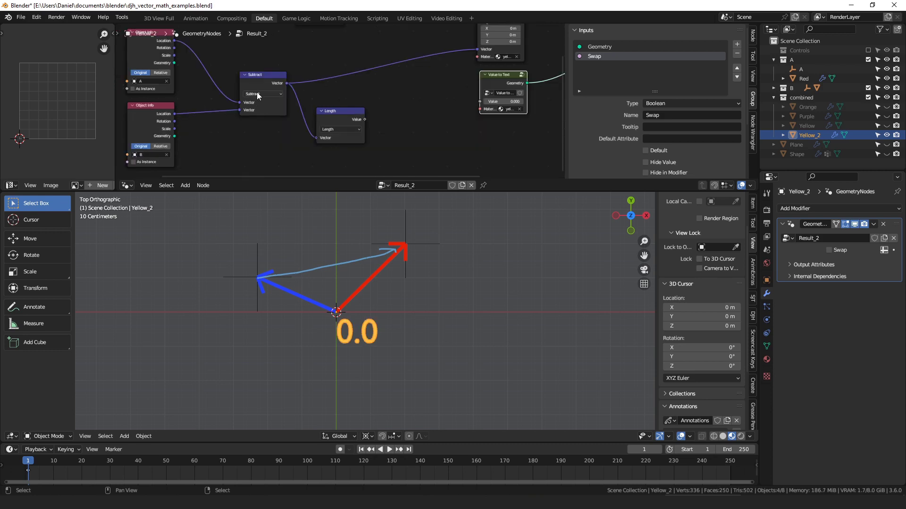
Step: Try a duplicate of the Subtract node that keeps its input links, with a different vector operation, and delete the duplicate
drag(257, 83, 253, 56)
key(ctrl+shift+d)
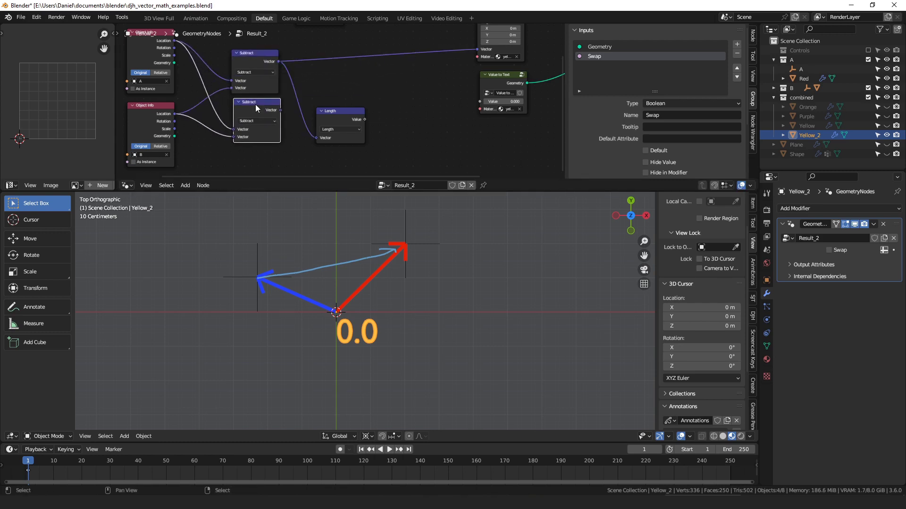
click(256, 121)
click(257, 217)
drag(280, 109, 360, 84)
key(x)
Step: Rearrange the Length and Subtract nodes between the Object Info and Value to Text nodes
mouse_move(330, 112)
mouse_down()
mouse_move(315, 84)
mouse_move(318, 99)
mouse_up()
mouse_move(263, 62)
mouse_down()
mouse_move(271, 56)
mouse_move(263, 58)
mouse_up()
drag(328, 104, 324, 97)
middle_drag(321, 79, 316, 95)
scroll(316, 91, down, 2)
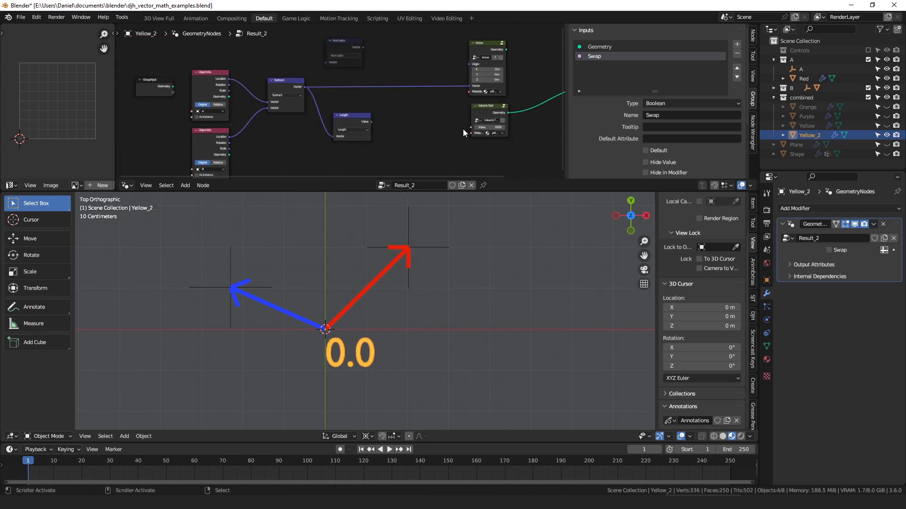